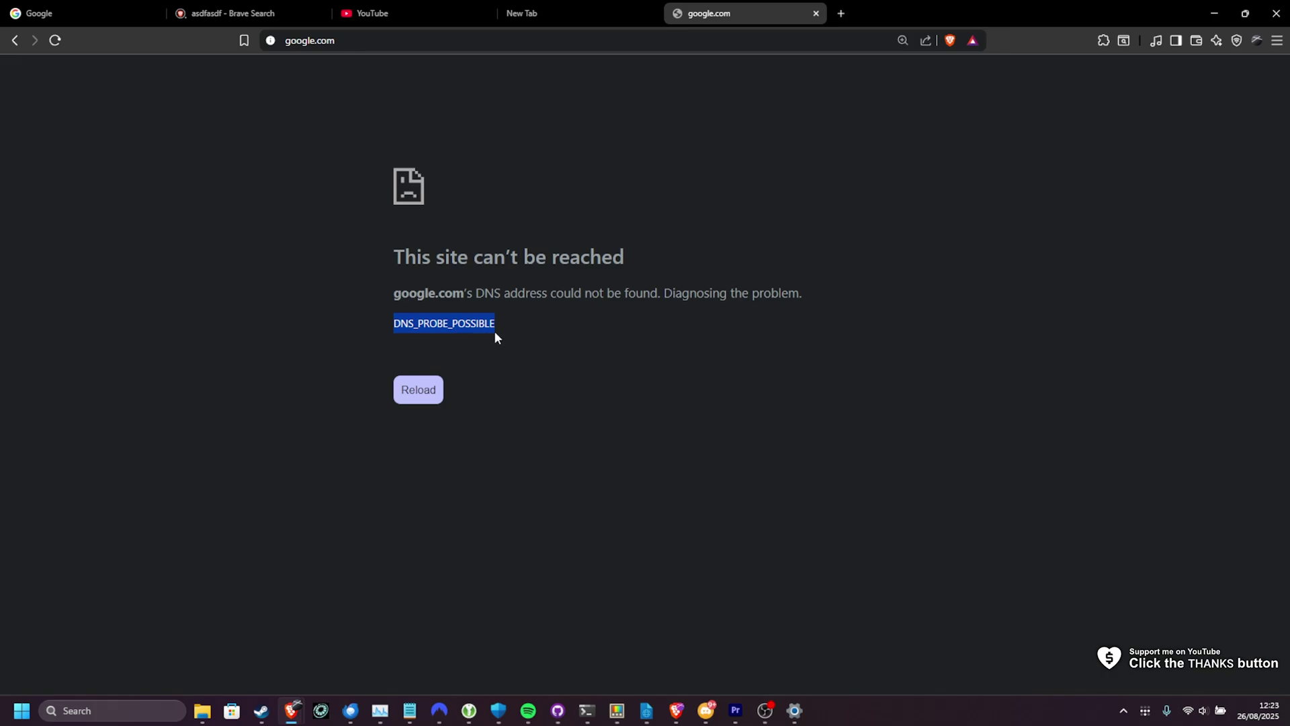
# Load chrome://net-internals/#dns in Brave and clear the host resolver cache
pyautogui.click(530, 337)
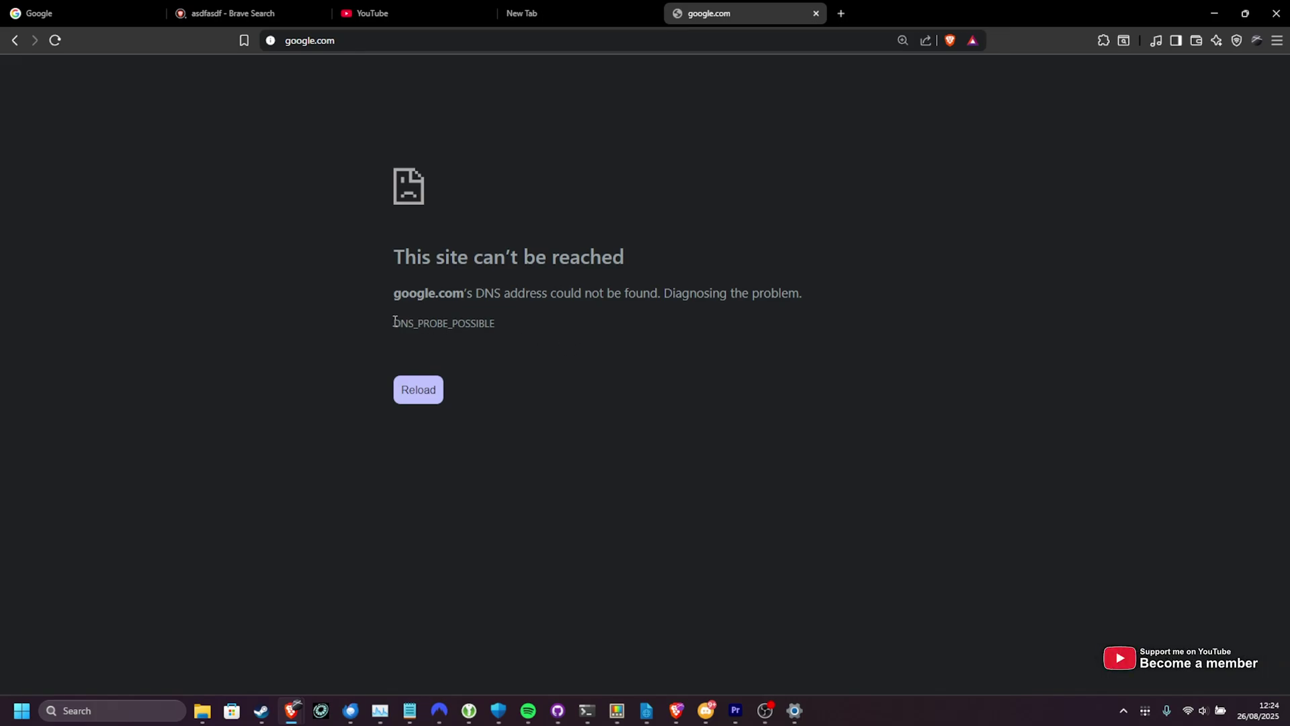
pyautogui.moveTo(394, 323); pyautogui.dragTo(494, 322)
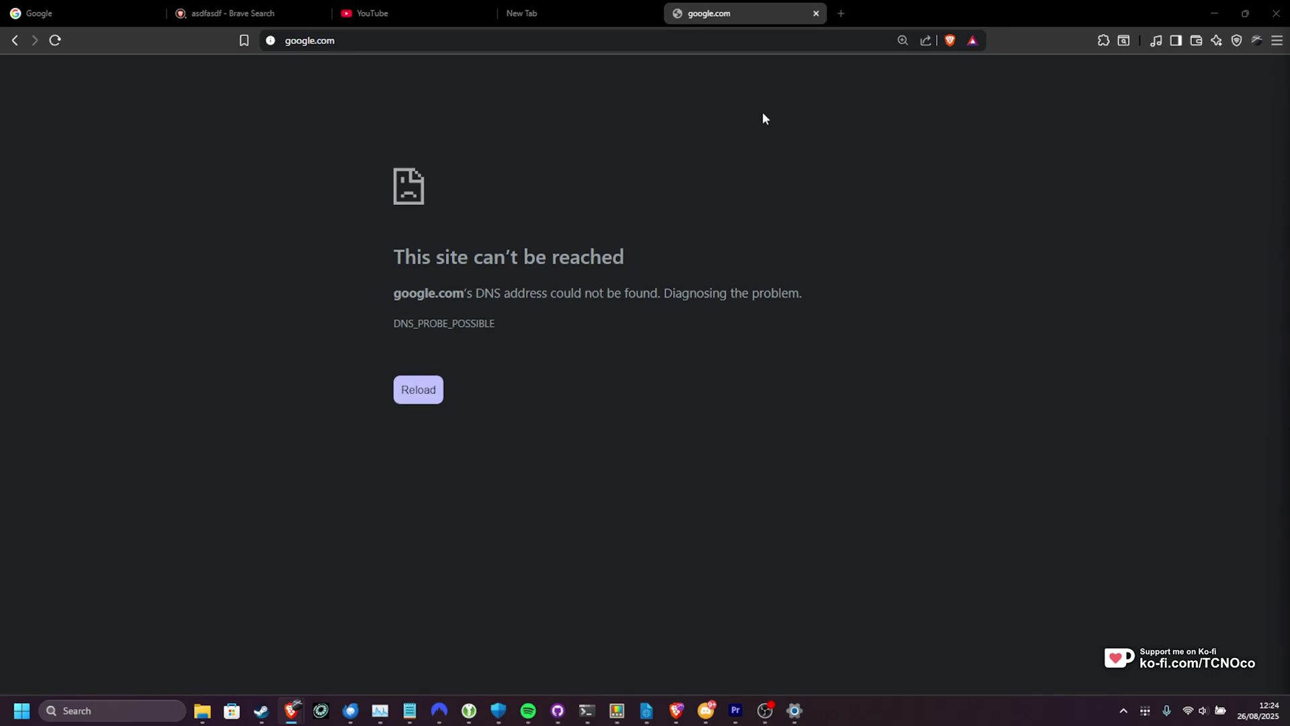
pyautogui.click(774, 47)
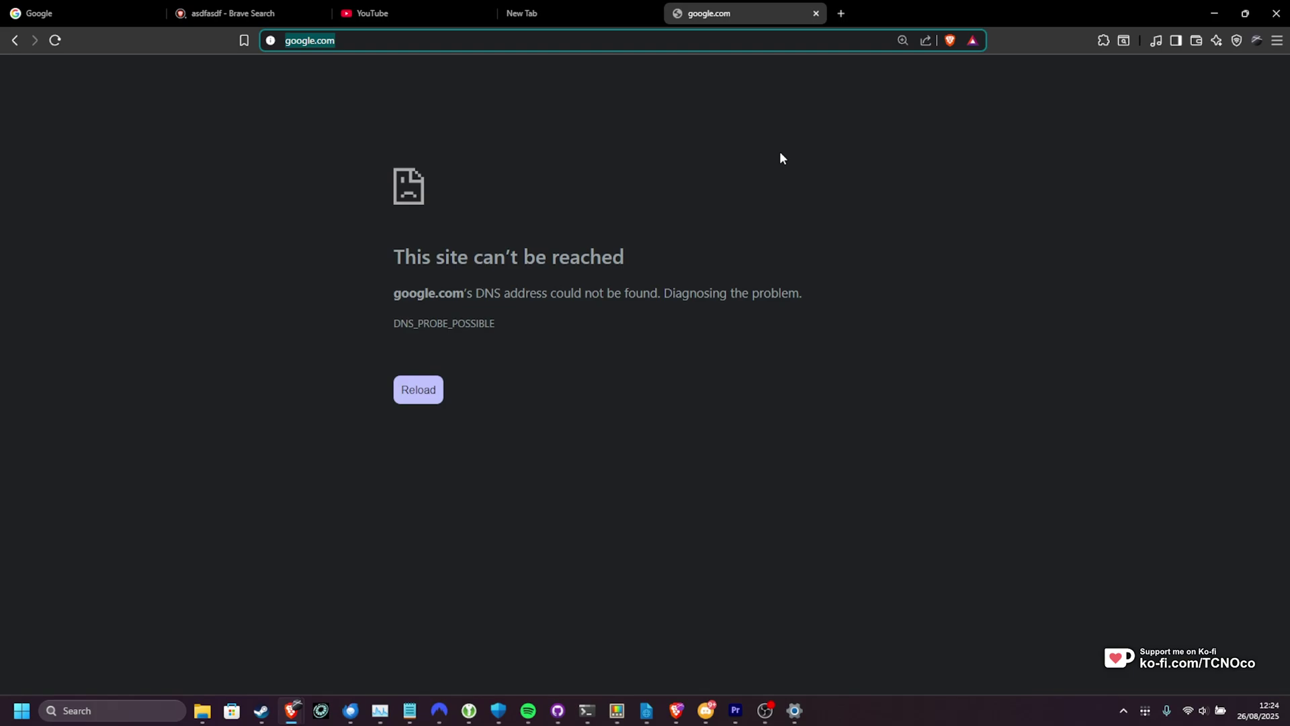
pyautogui.write('chrome://net-internals/#dns')
pyautogui.doubleClick(306, 40)
pyautogui.moveTo(336, 40); pyautogui.dragTo(388, 40)
pyautogui.click(407, 41)
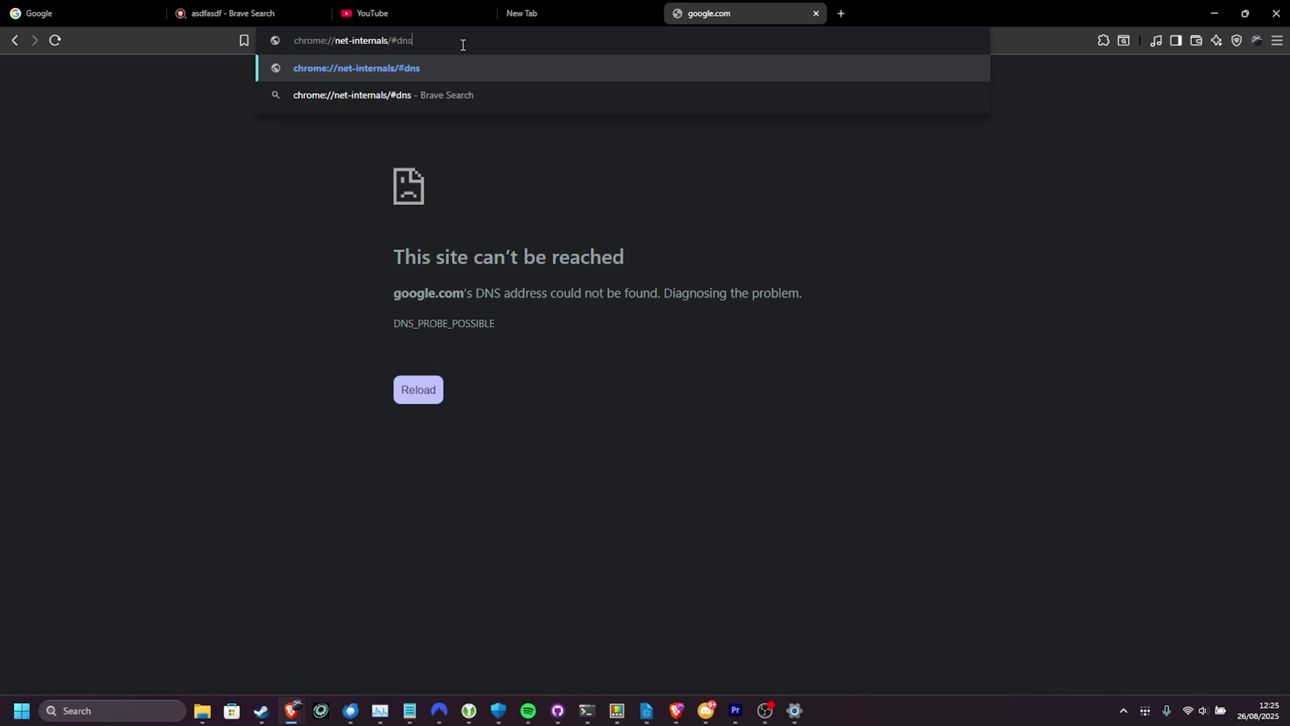
pyautogui.press('Return')
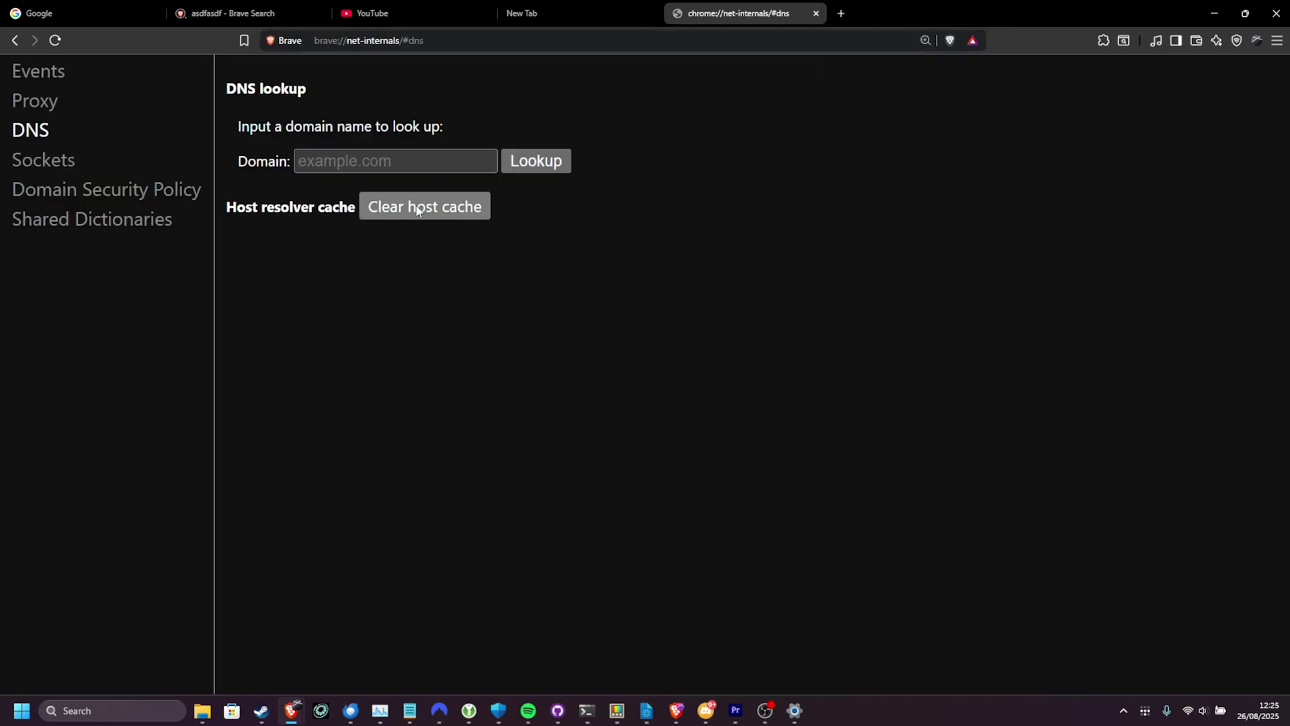
pyautogui.click(425, 213)
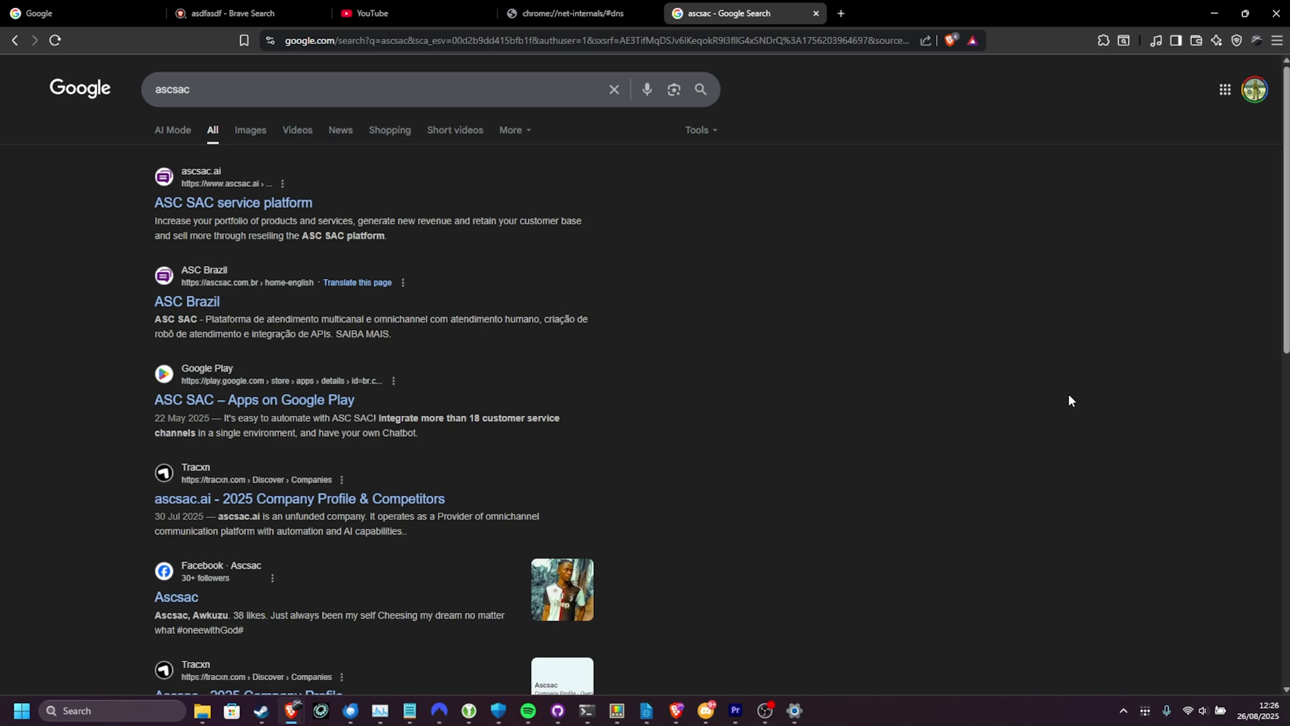
# Open Command Prompt as administrator and run ipconfig /release
pyautogui.press('super')
pyautogui.write('cmd')
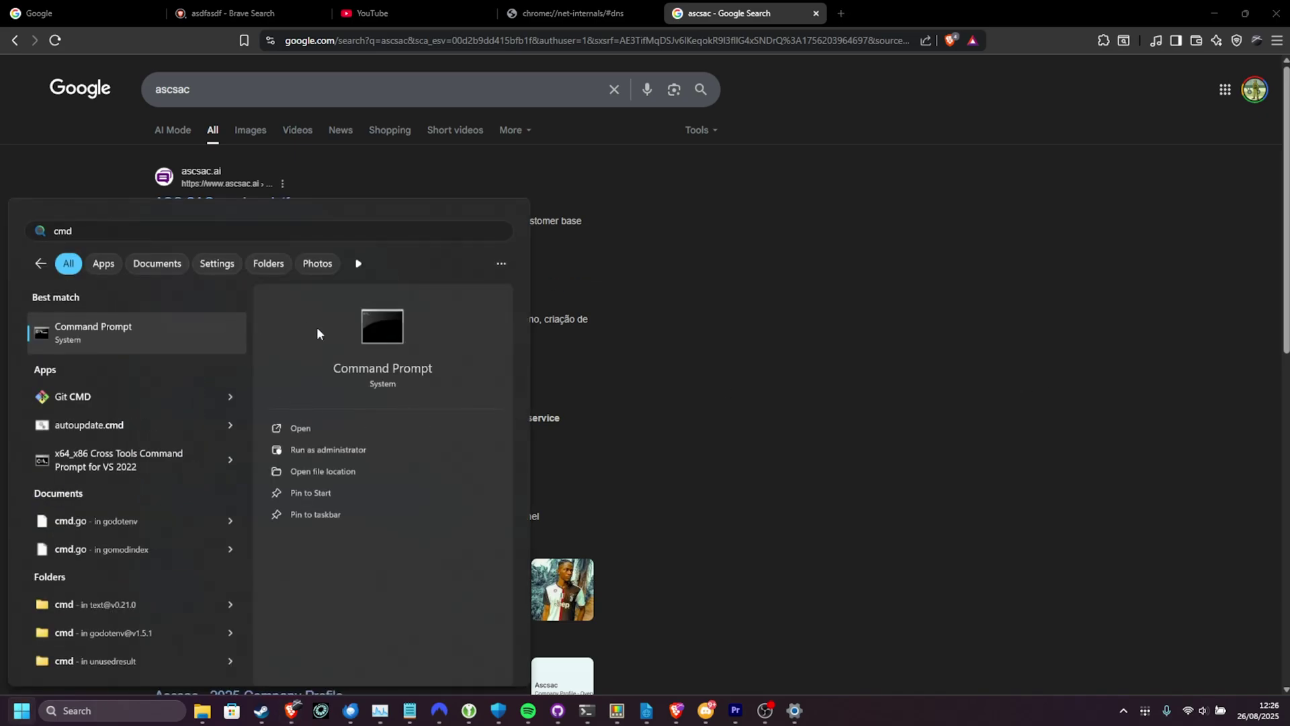
pyautogui.click(393, 452)
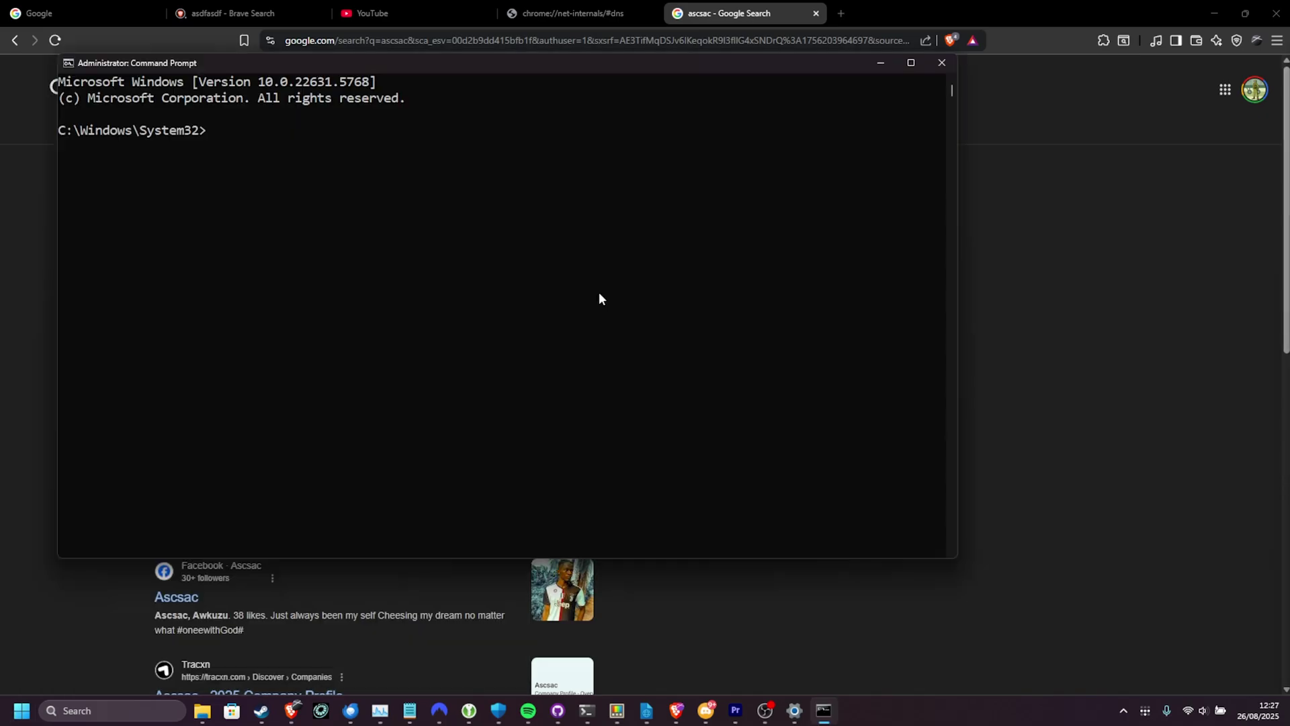
pyautogui.write('ipconfi')
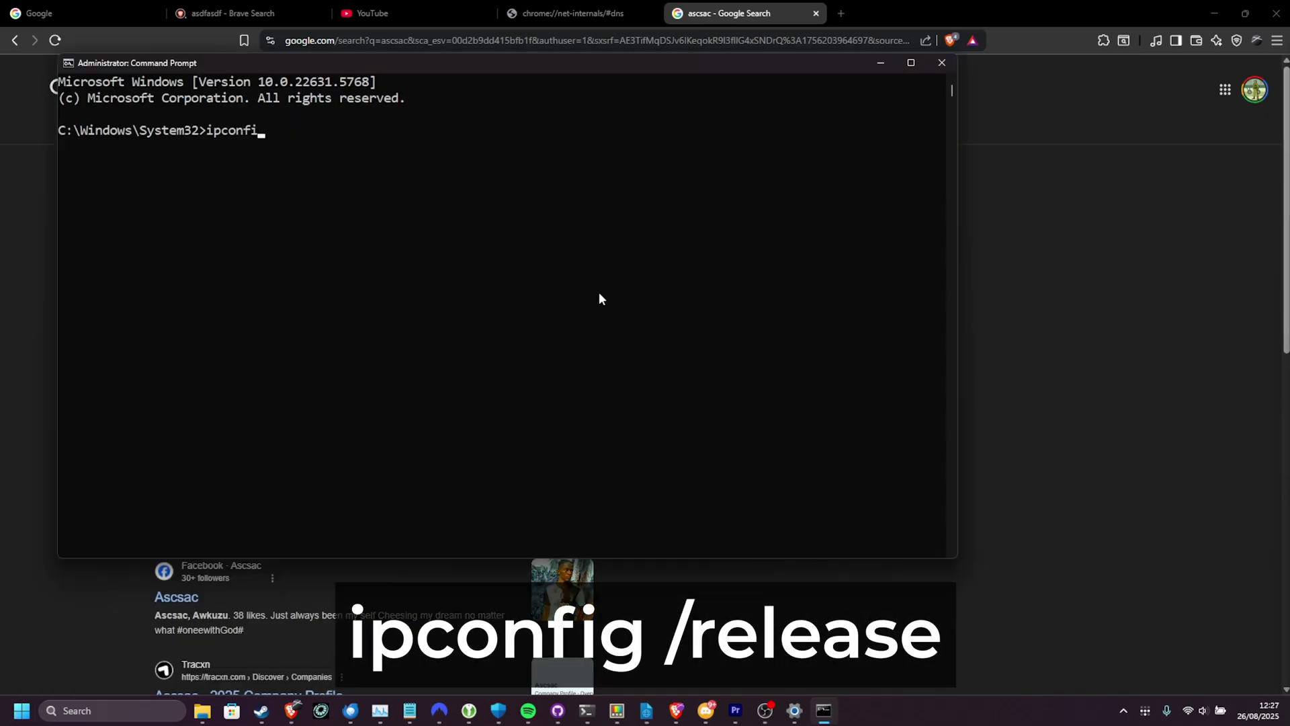
pyautogui.write('g /release')
pyautogui.press('Return')
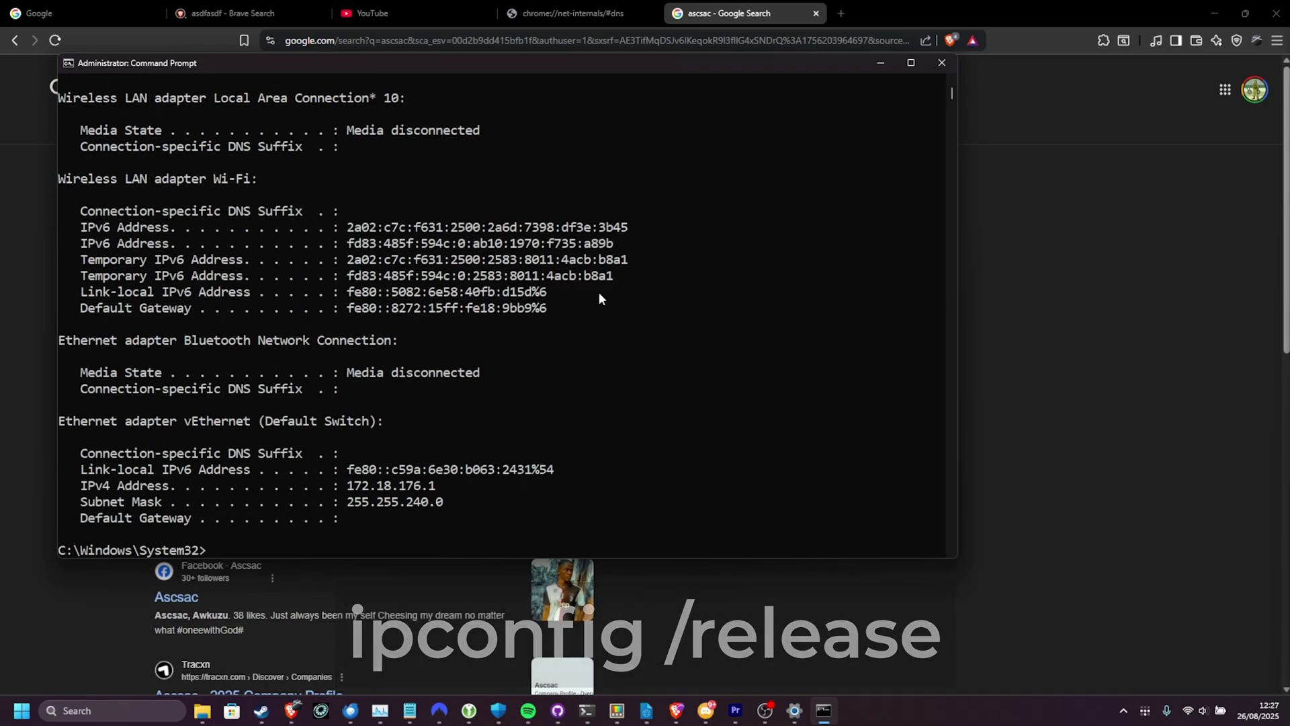
# Clear the console, then run ipconfig /renew and netsh winsock reset
pyautogui.write('cls')
pyautogui.press('Return')
pyautogui.write('ipconfig ')
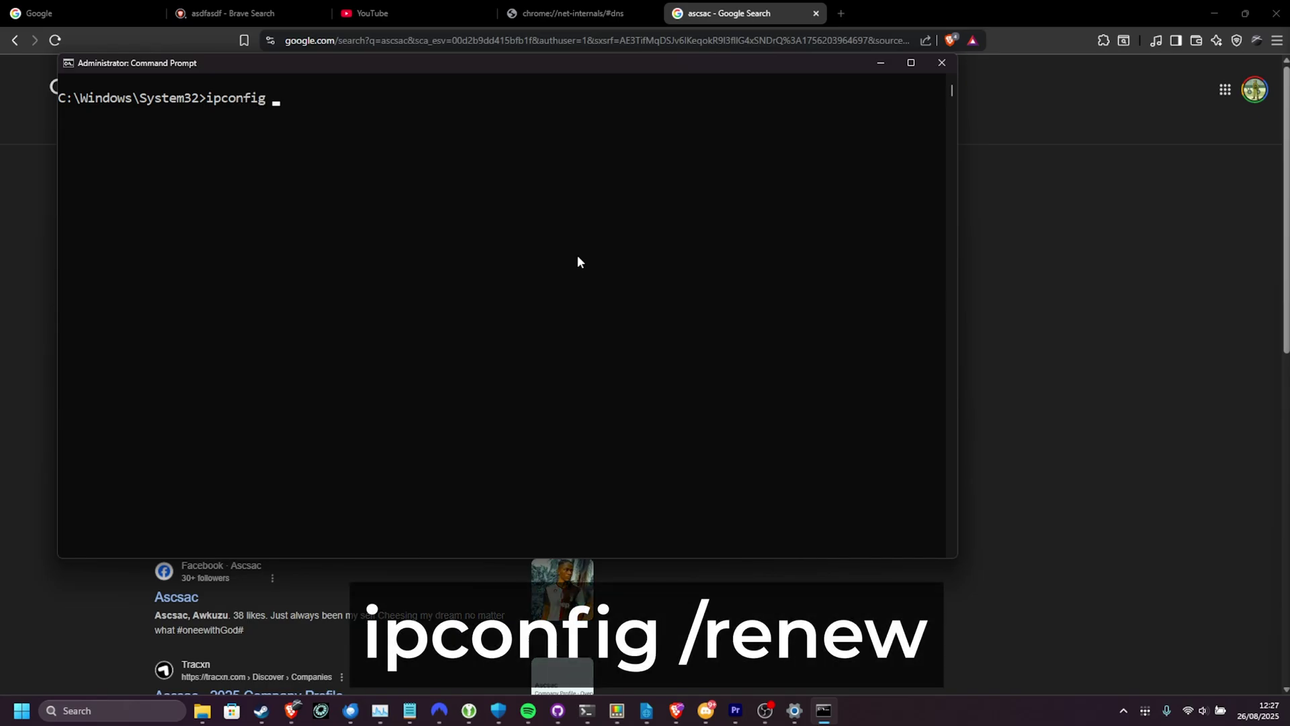
pyautogui.write('/renew')
pyautogui.press('Return')
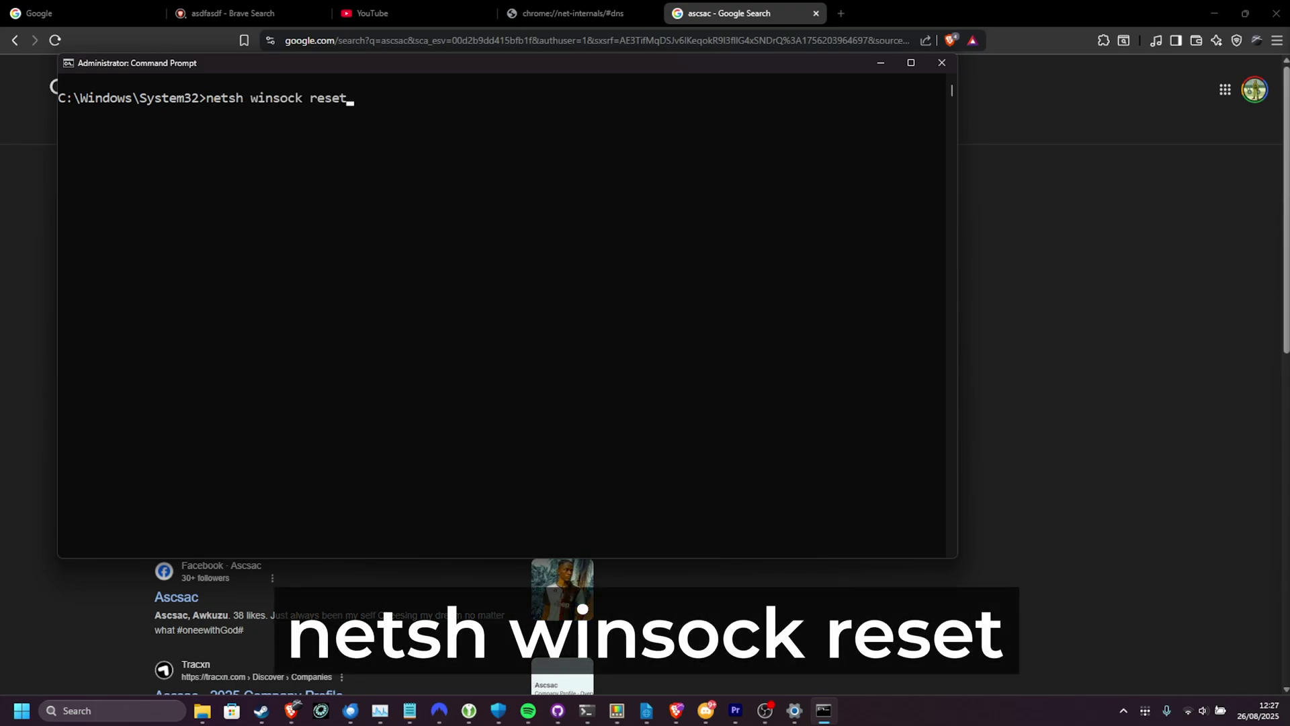
pyautogui.press('Return')
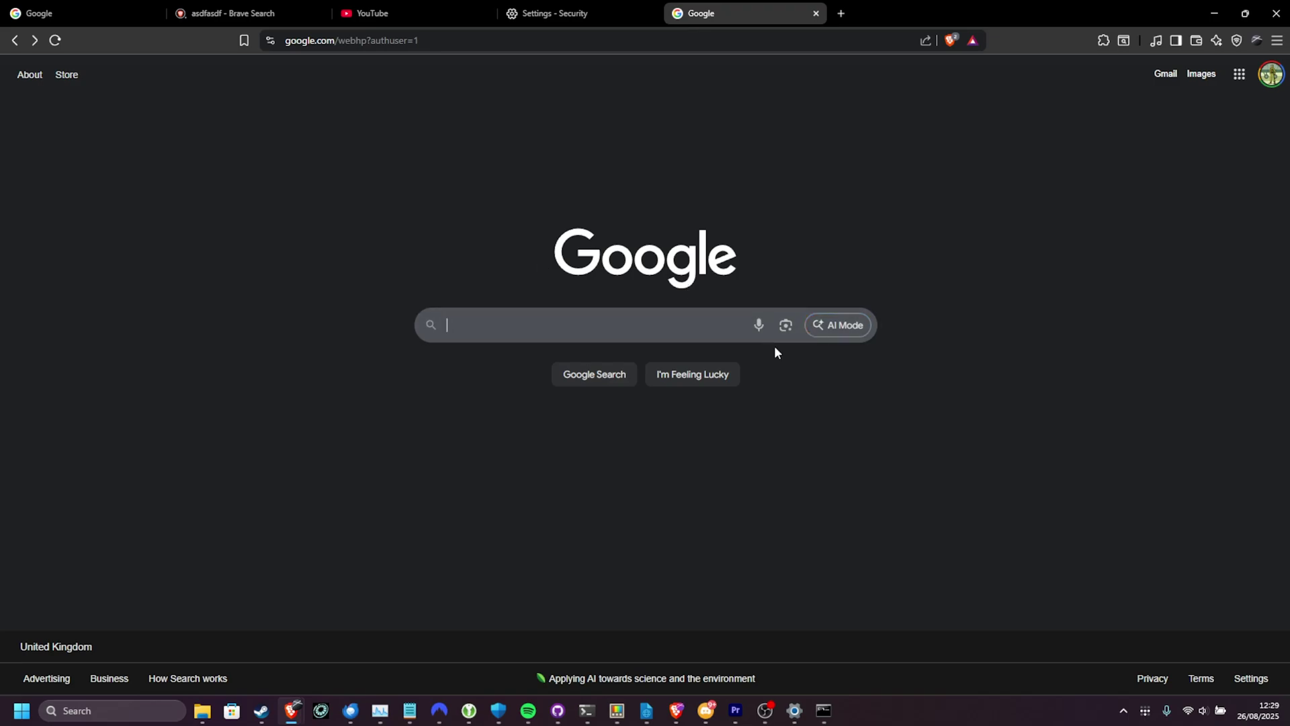
# Open Control Panel and set View by to Category
pyautogui.press('super')
pyautogui.write('control')
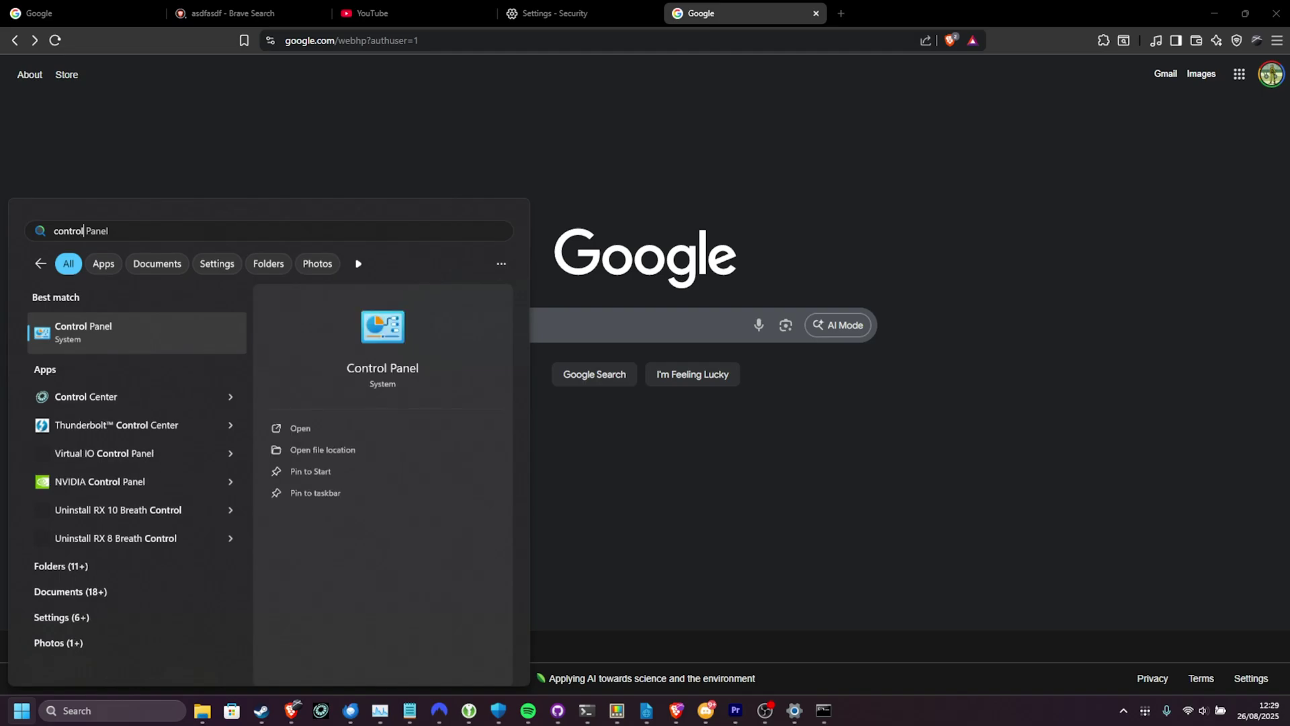
pyautogui.press('Return')
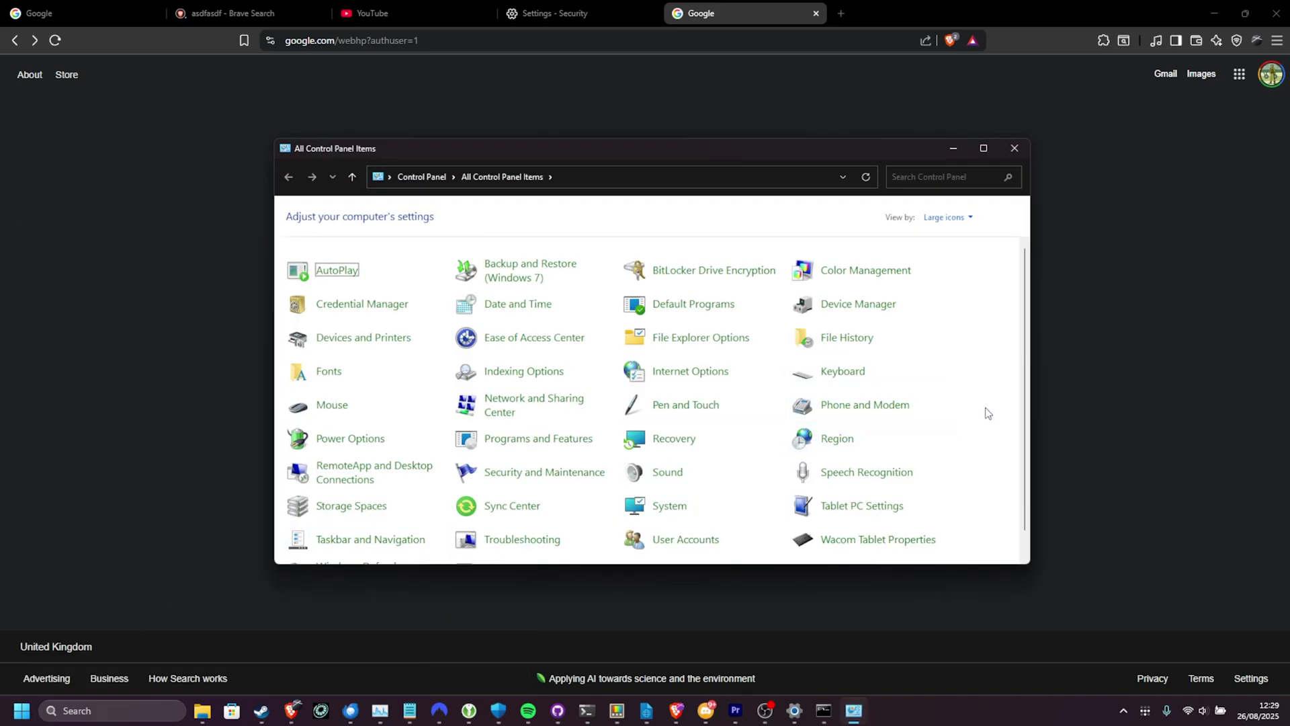
pyautogui.scroll(-1, 974, 424)
pyautogui.scroll(1, 974, 423)
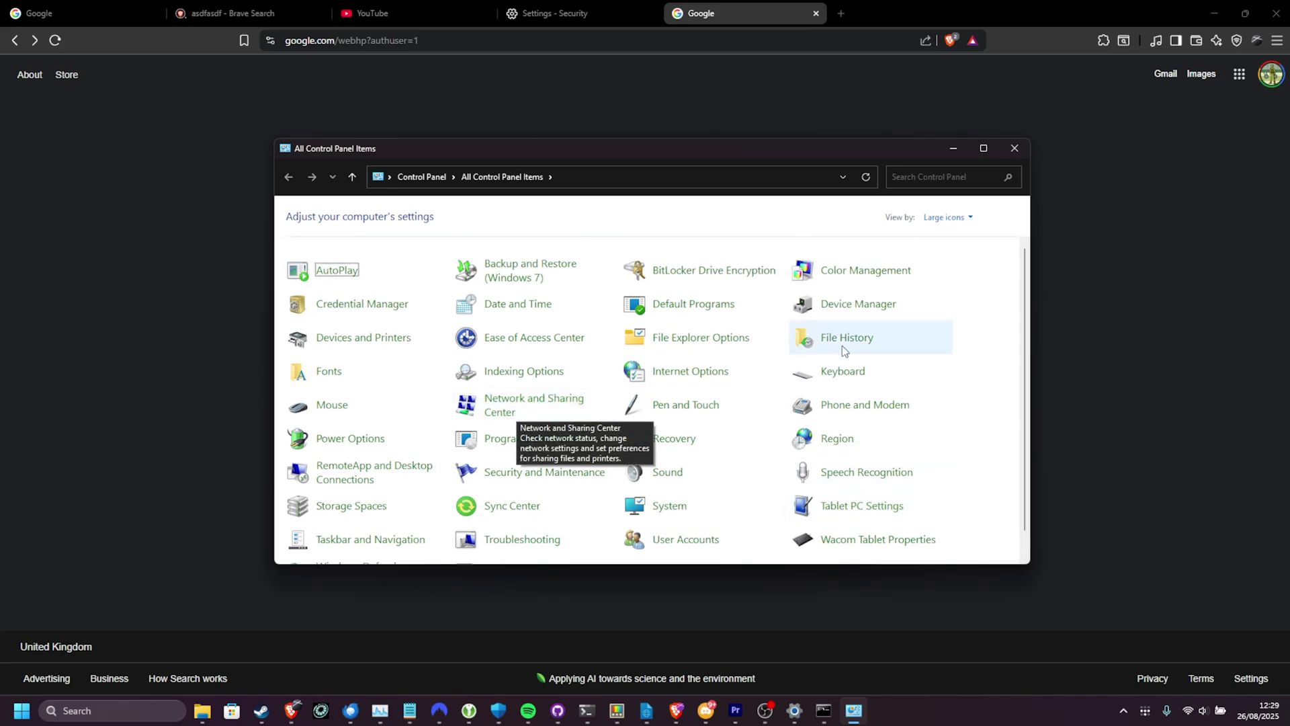
pyautogui.click(948, 217)
pyautogui.click(957, 235)
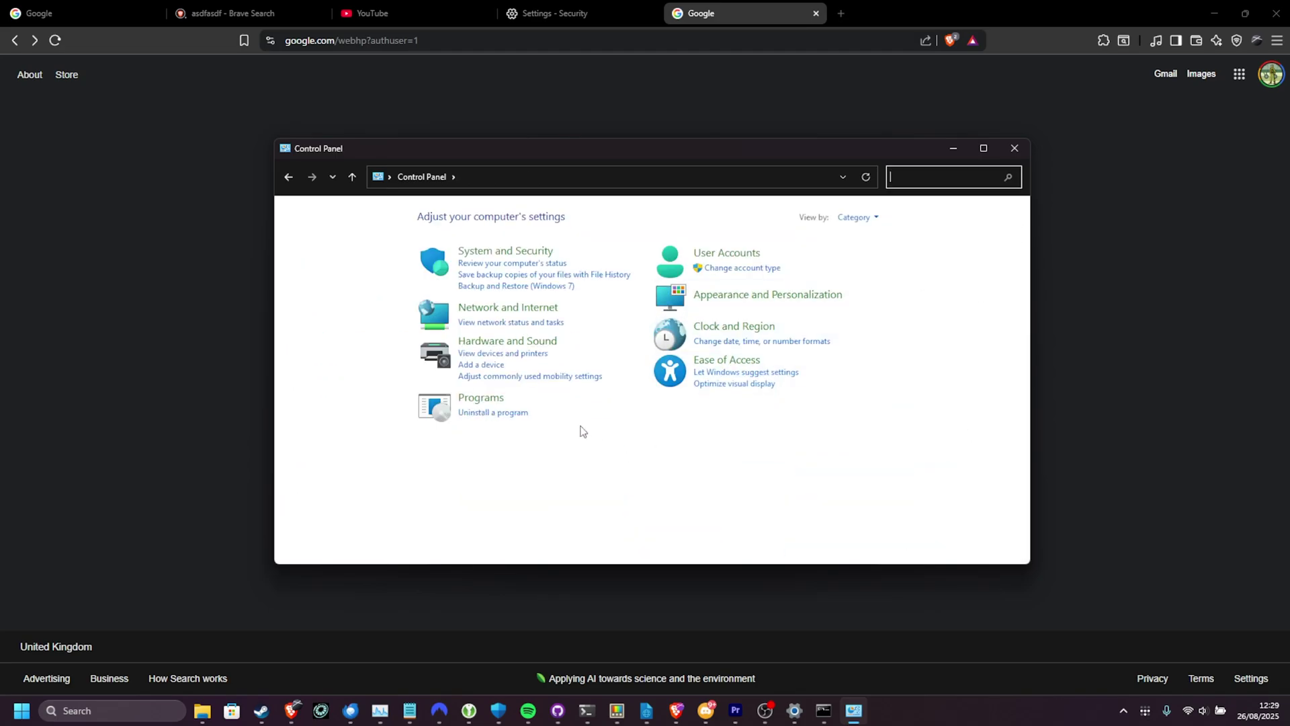
# Go through Network and Internet and Network and Sharing Center to Change adapter settings
pyautogui.click(525, 309)
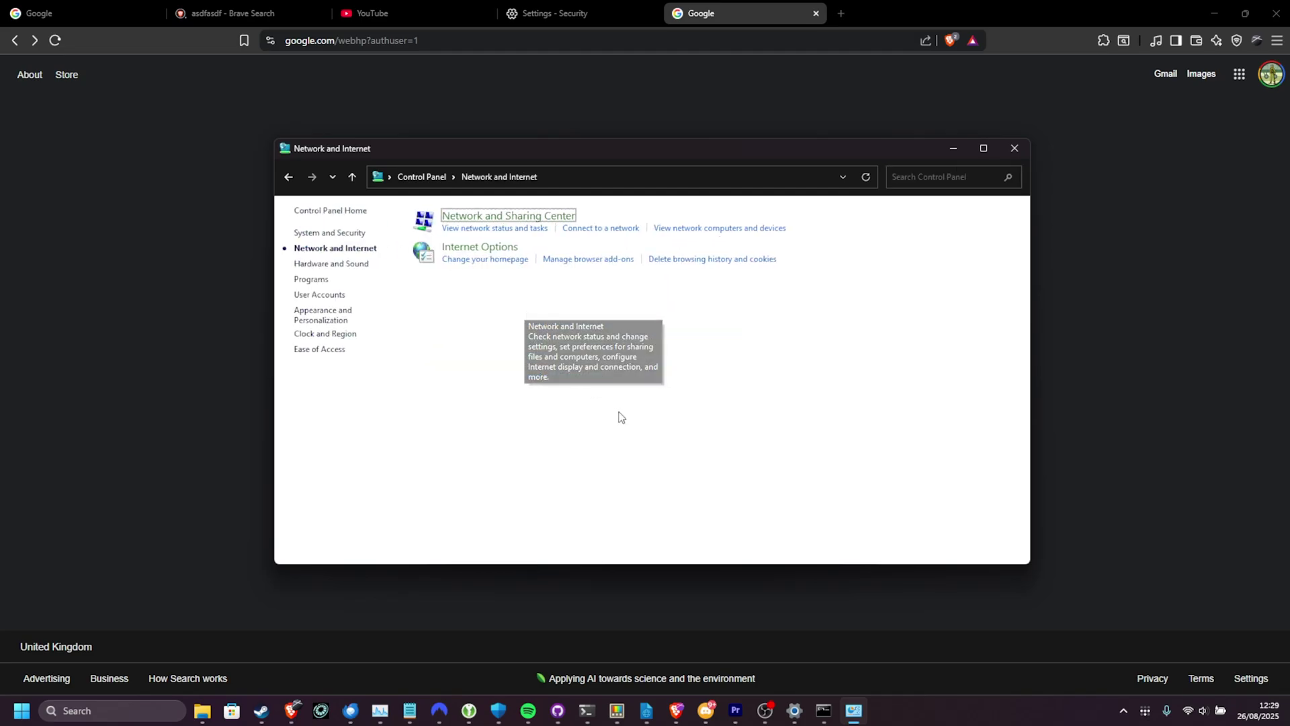
pyautogui.click(546, 217)
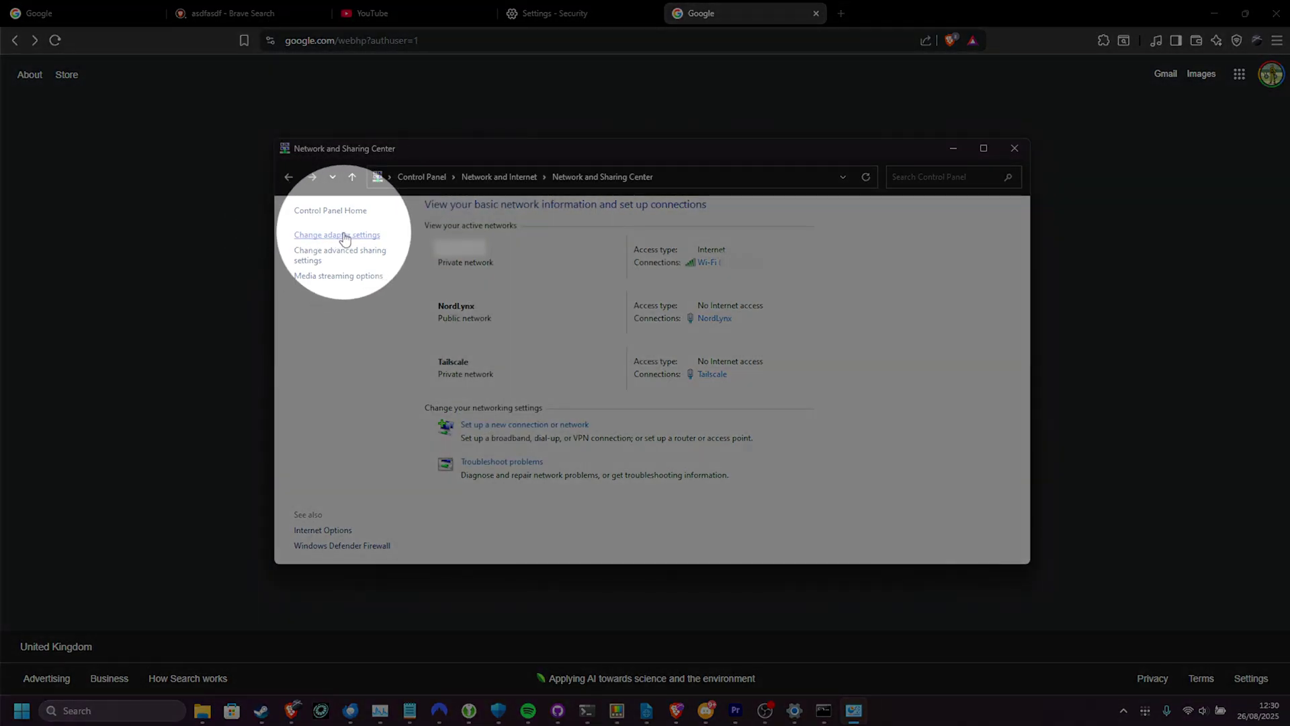
pyautogui.click(343, 235)
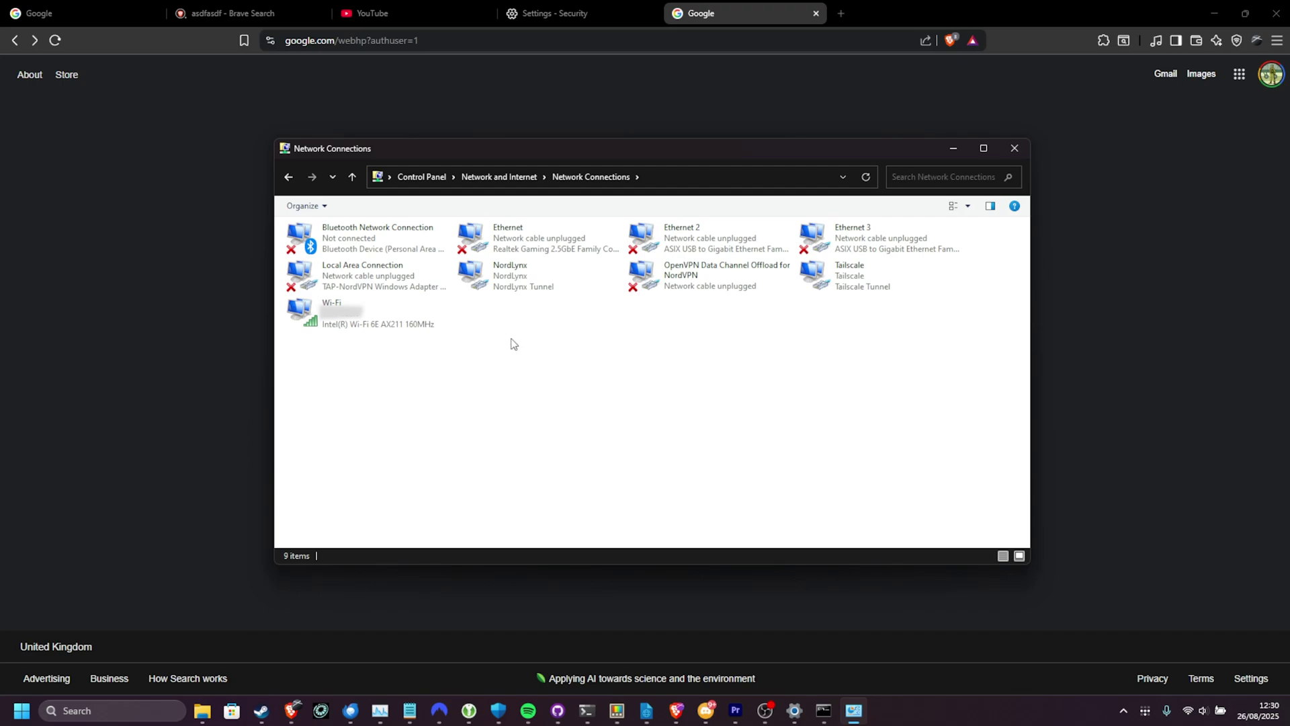
# Open the Internet Protocol Version 4 (TCP/IPv4) properties of the Wi-Fi adapter
pyautogui.click(387, 309)
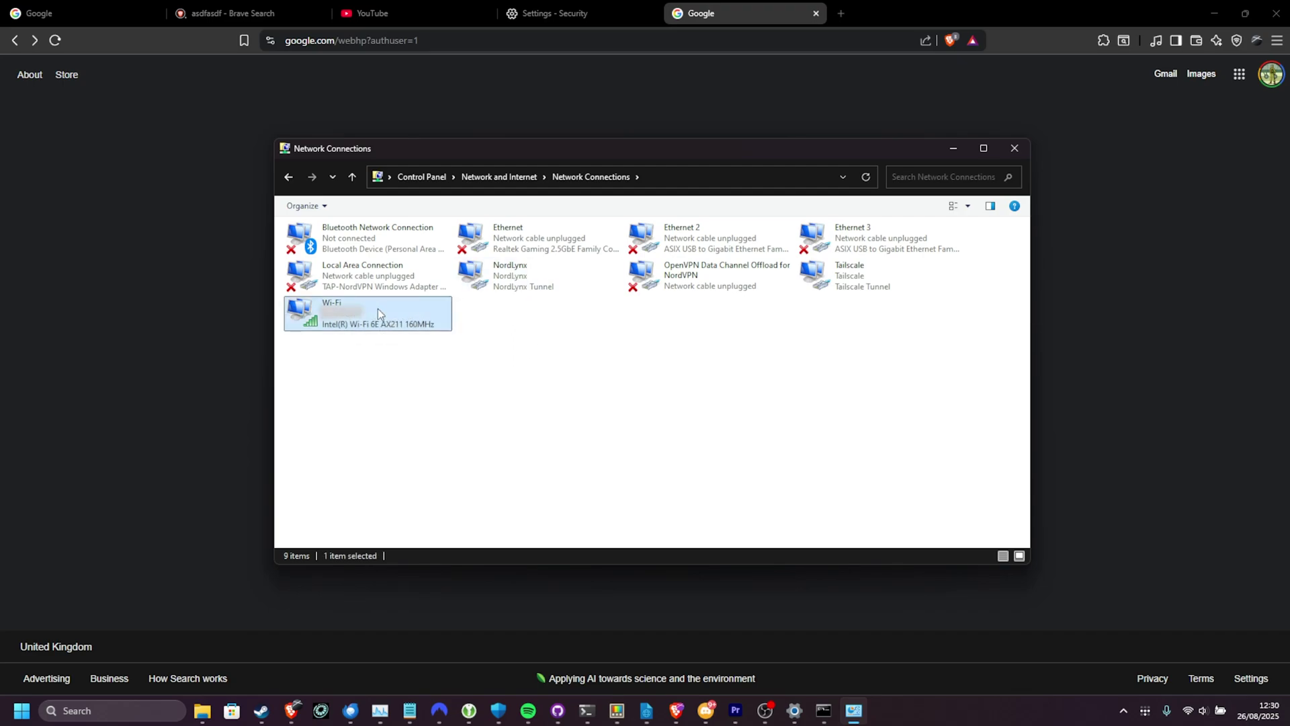
pyautogui.rightClick(408, 308)
pyautogui.click(481, 449)
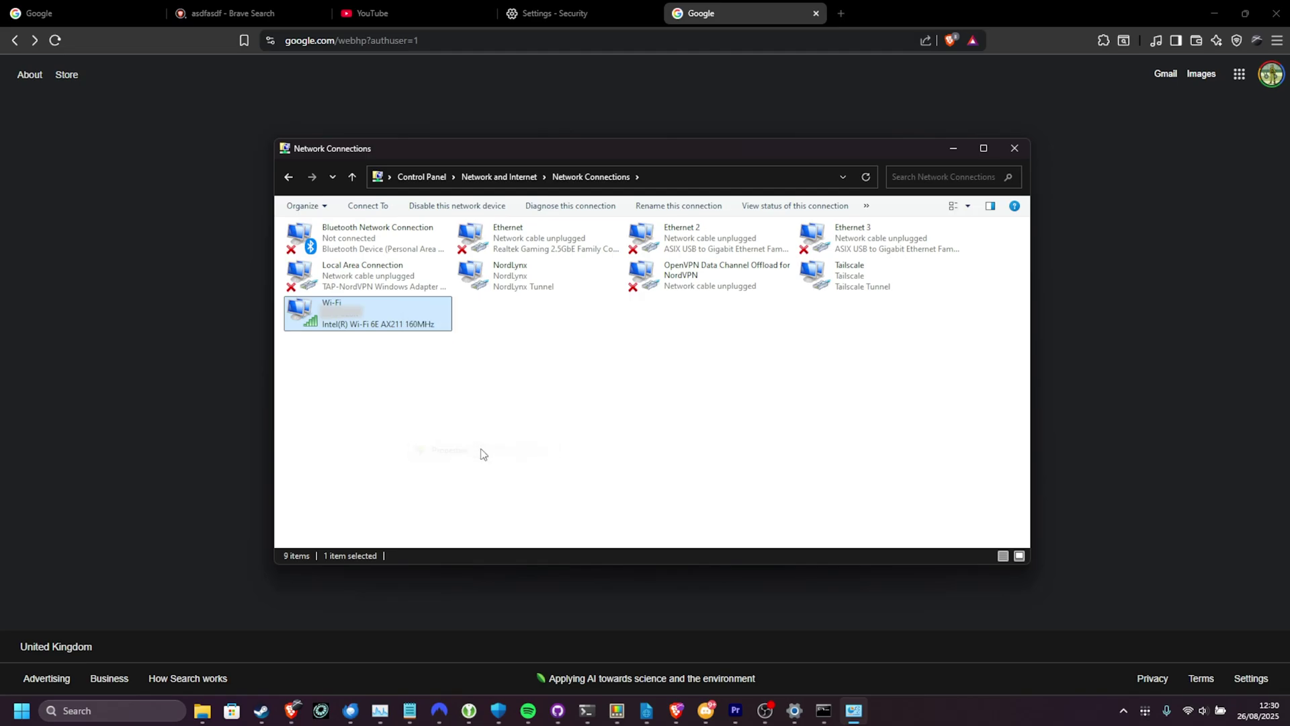
pyautogui.scroll(-2, 622, 393)
pyautogui.click(586, 355)
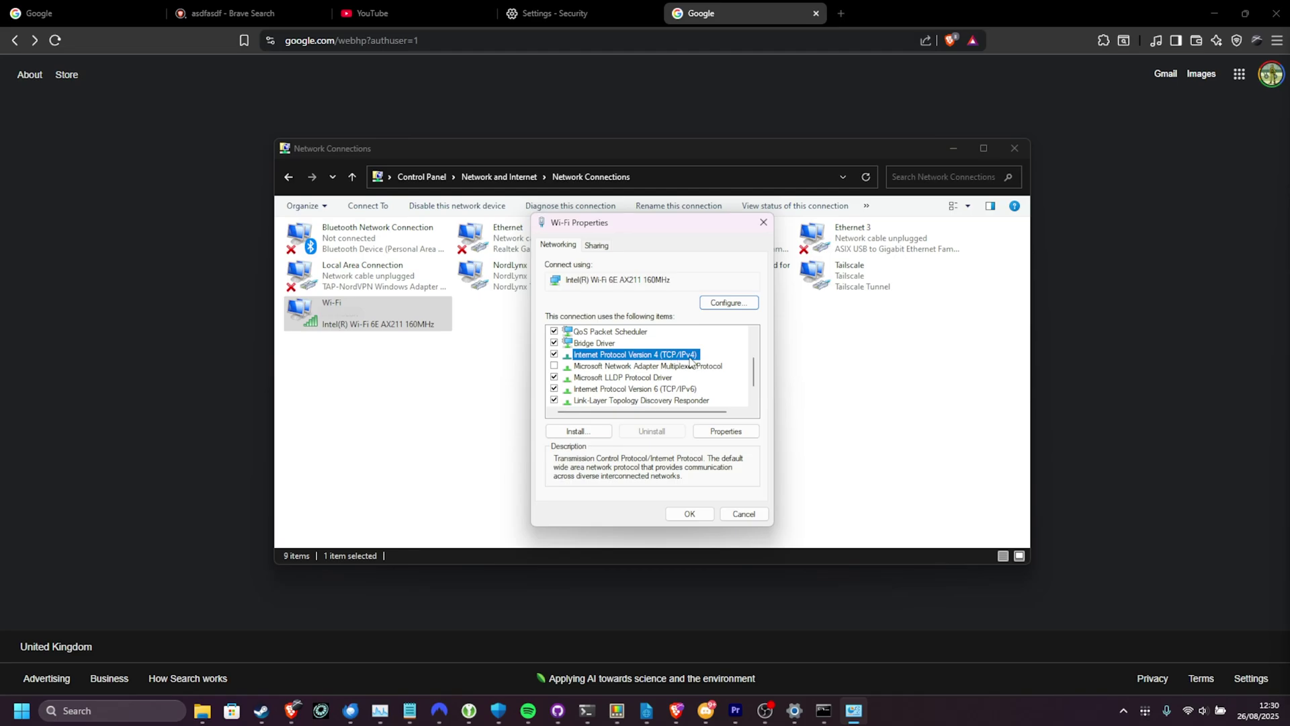
pyautogui.click(737, 438)
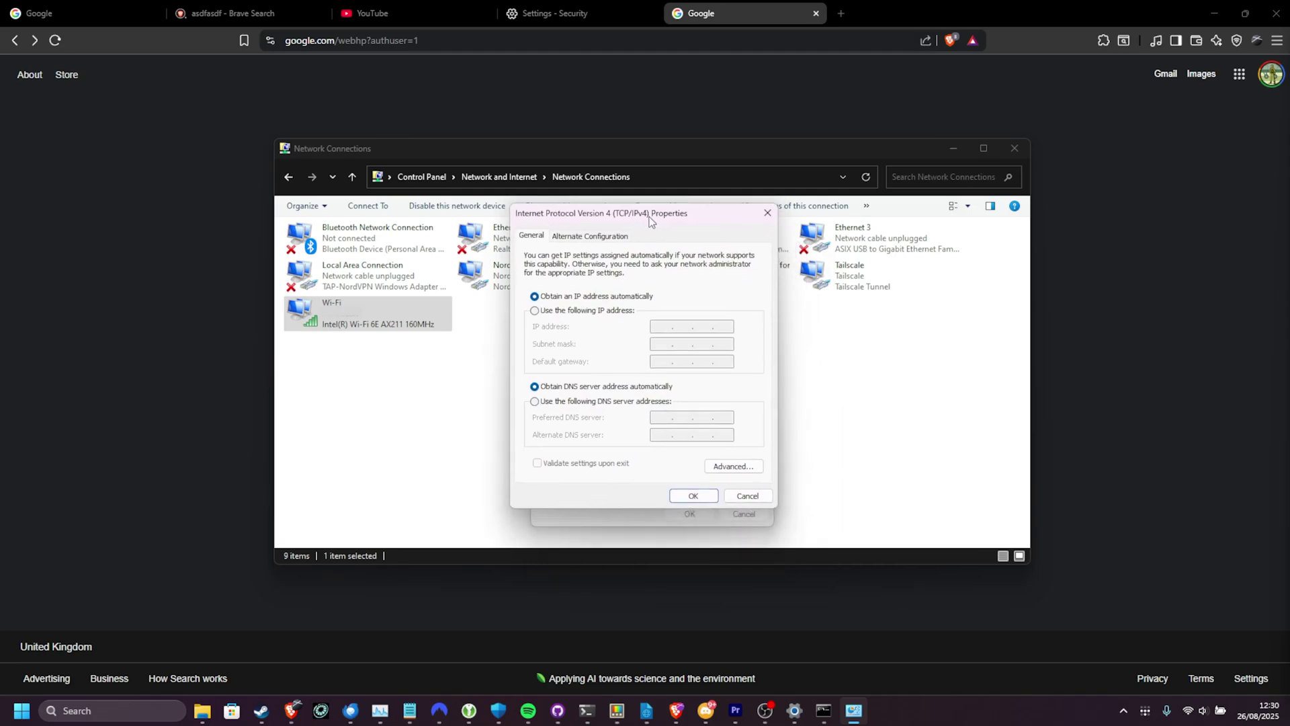
# Set DNS servers to 8.8.8.8 and 1.1.1.1, tick Validate settings upon exit, and confirm
pyautogui.click(556, 401)
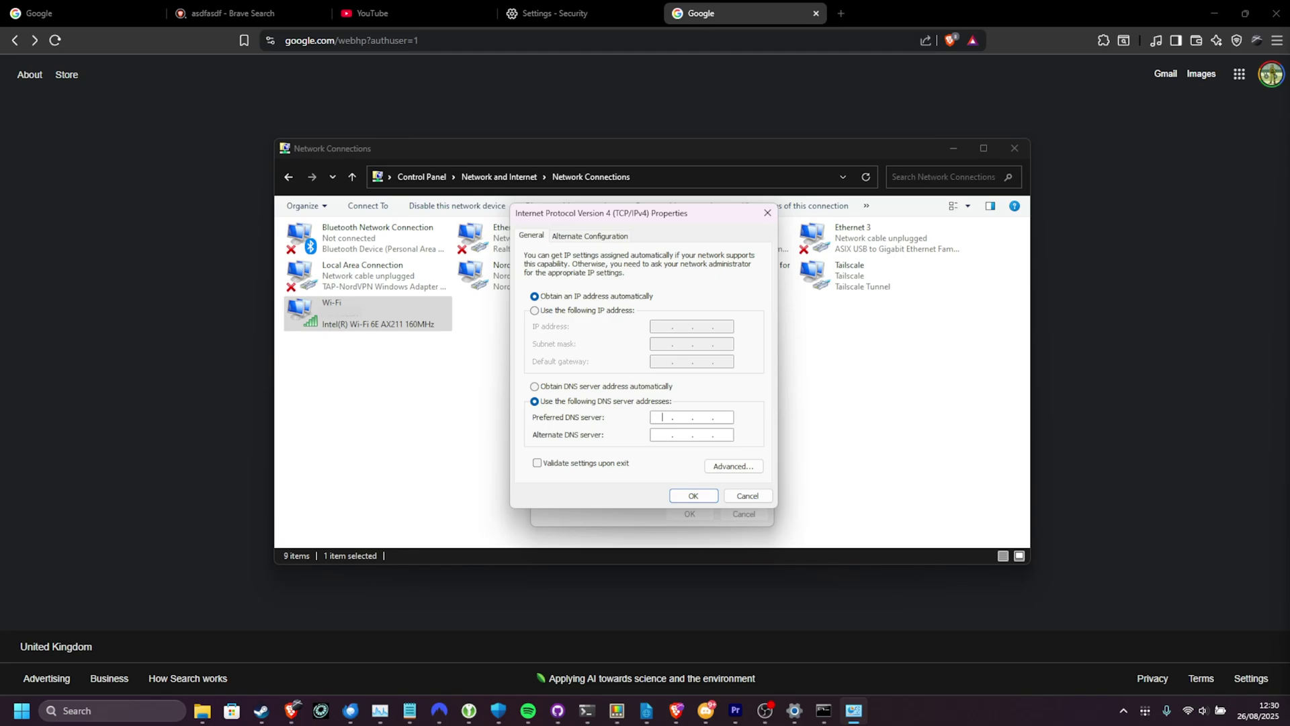
pyautogui.hotkey('alt', 'Tab')
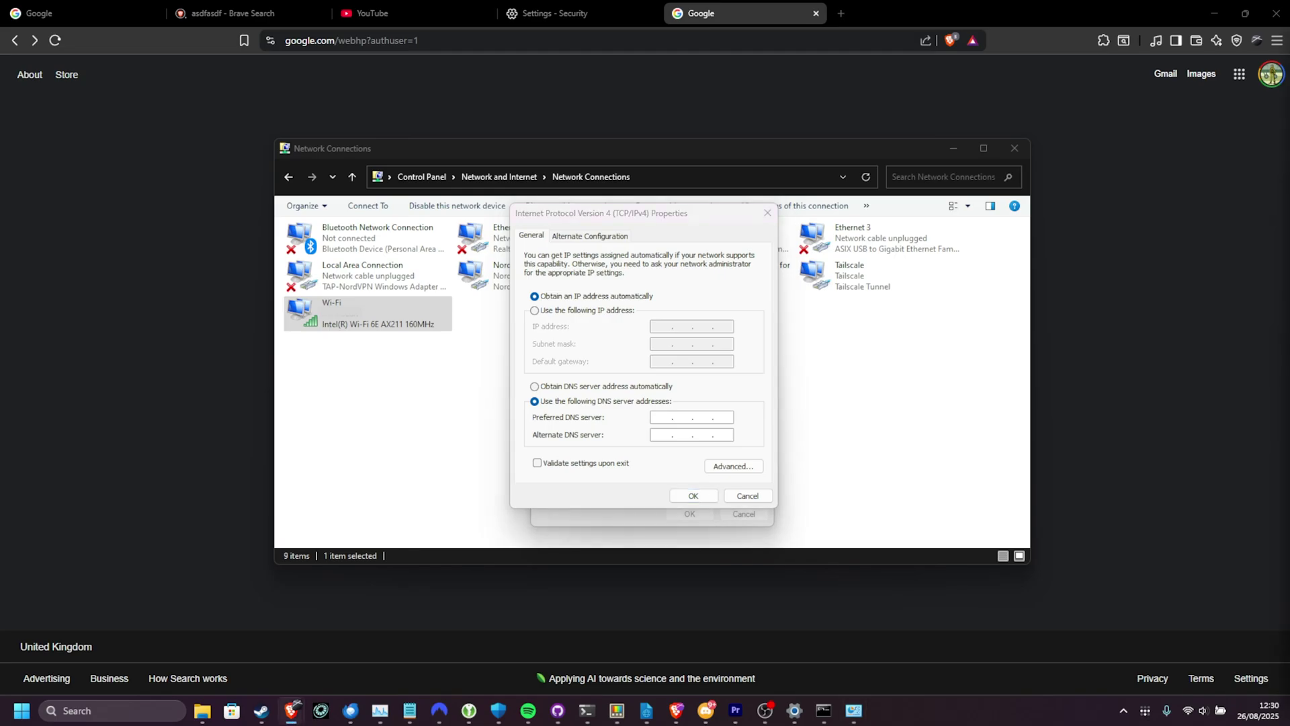
pyautogui.hotkey('alt', 'Tab')
pyautogui.write('8')
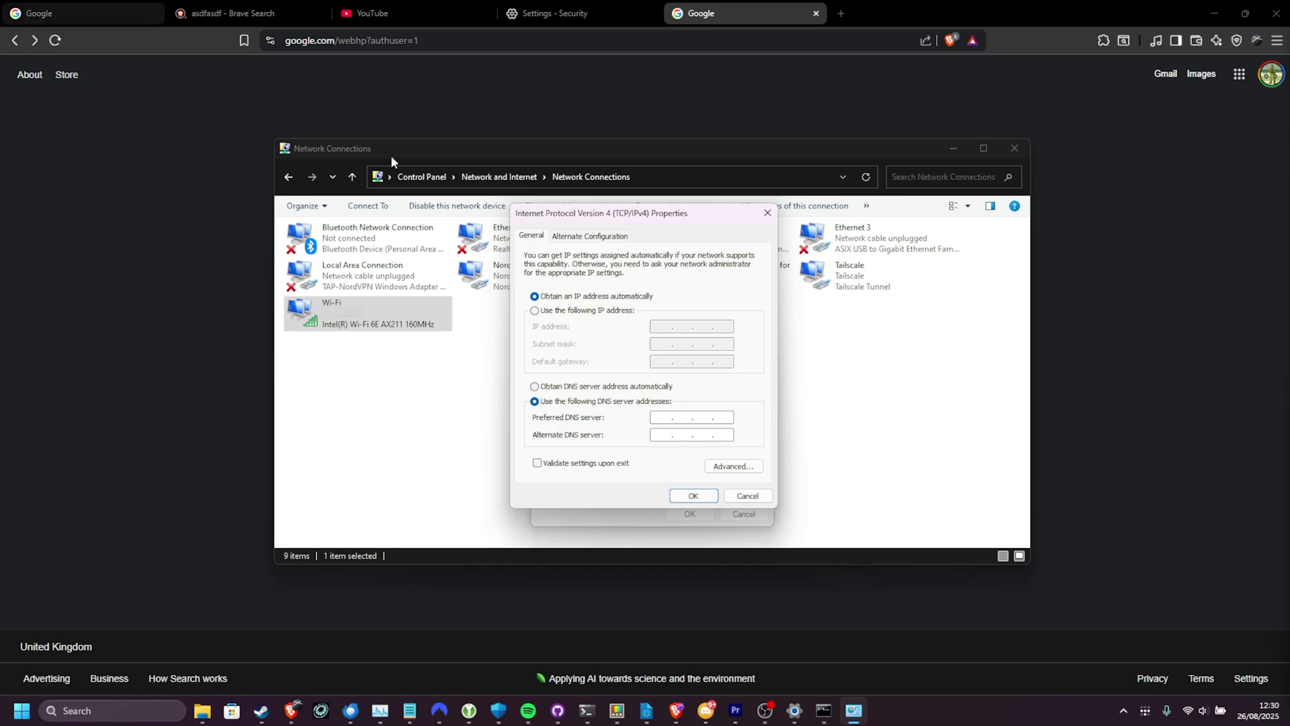
pyautogui.write('.8.8.8')
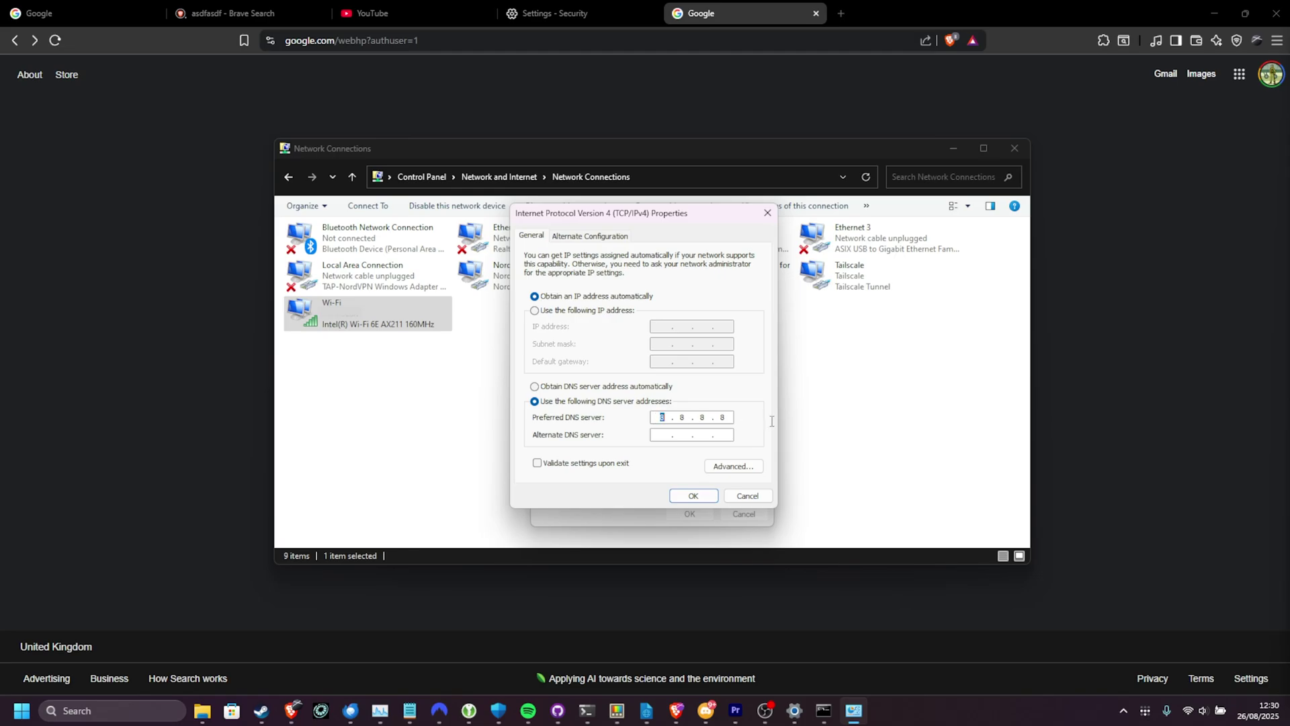
pyautogui.press('Tab')
pyautogui.write('1.1.1.1')
pyautogui.doubleClick(661, 435)
pyautogui.click(594, 478)
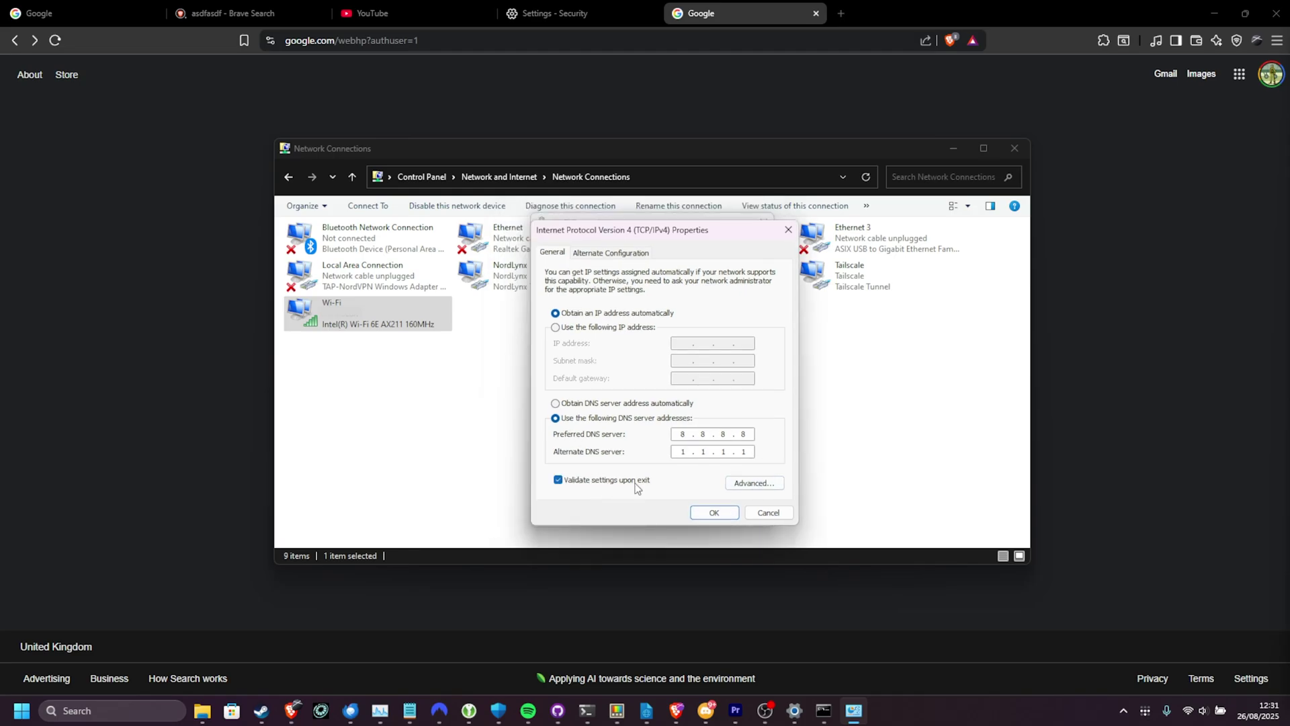
pyautogui.click(709, 515)
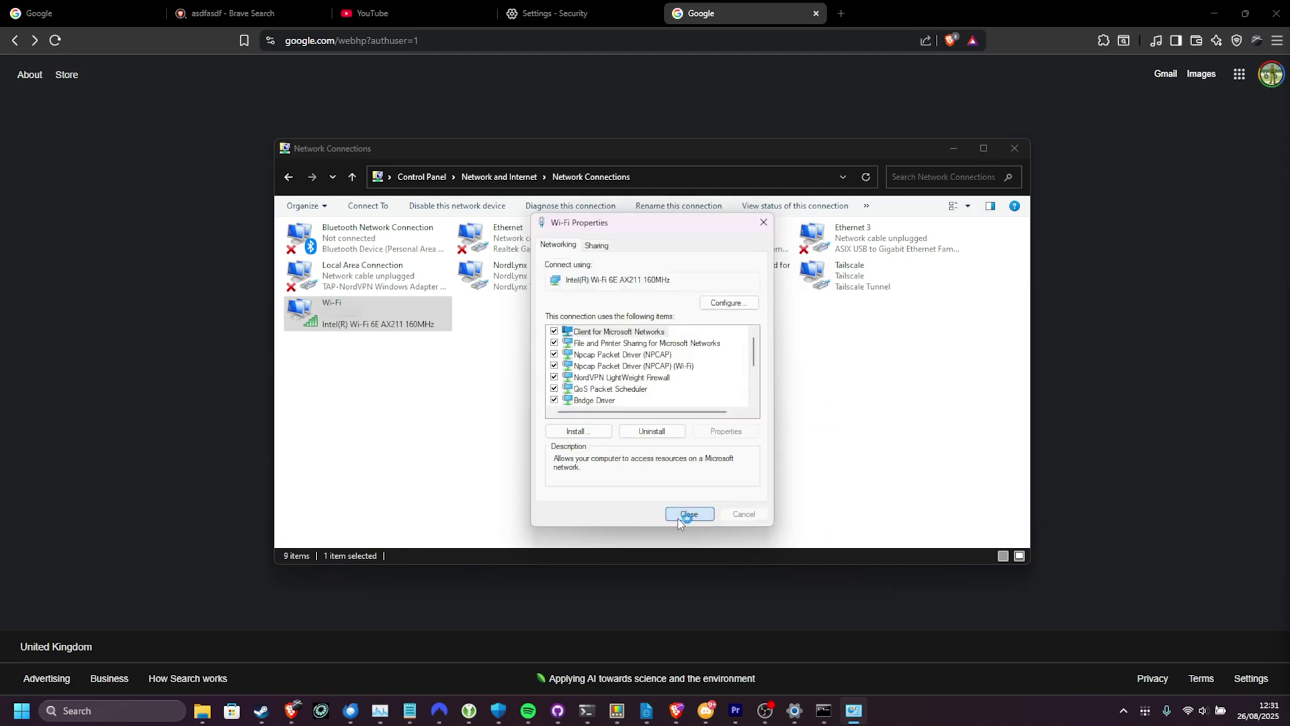
# Close the Wi-Fi properties and dismiss the network diagnostics result
pyautogui.click(686, 515)
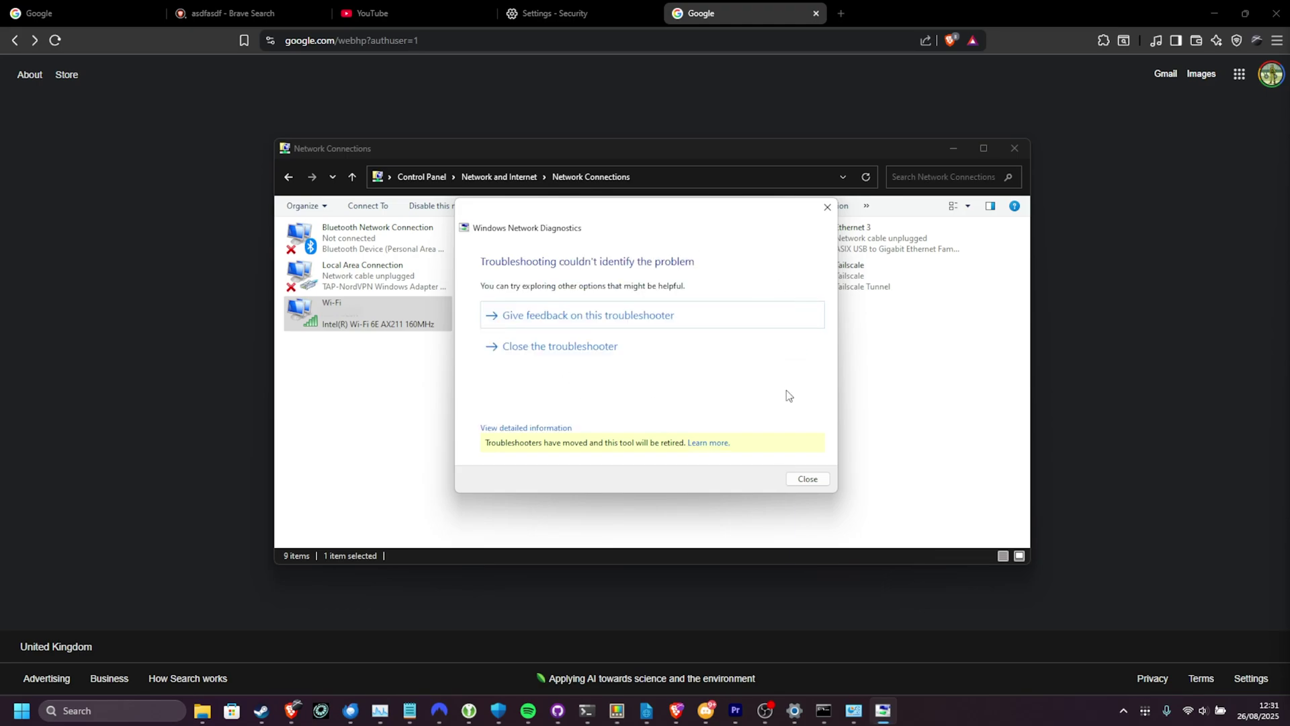
pyautogui.click(827, 207)
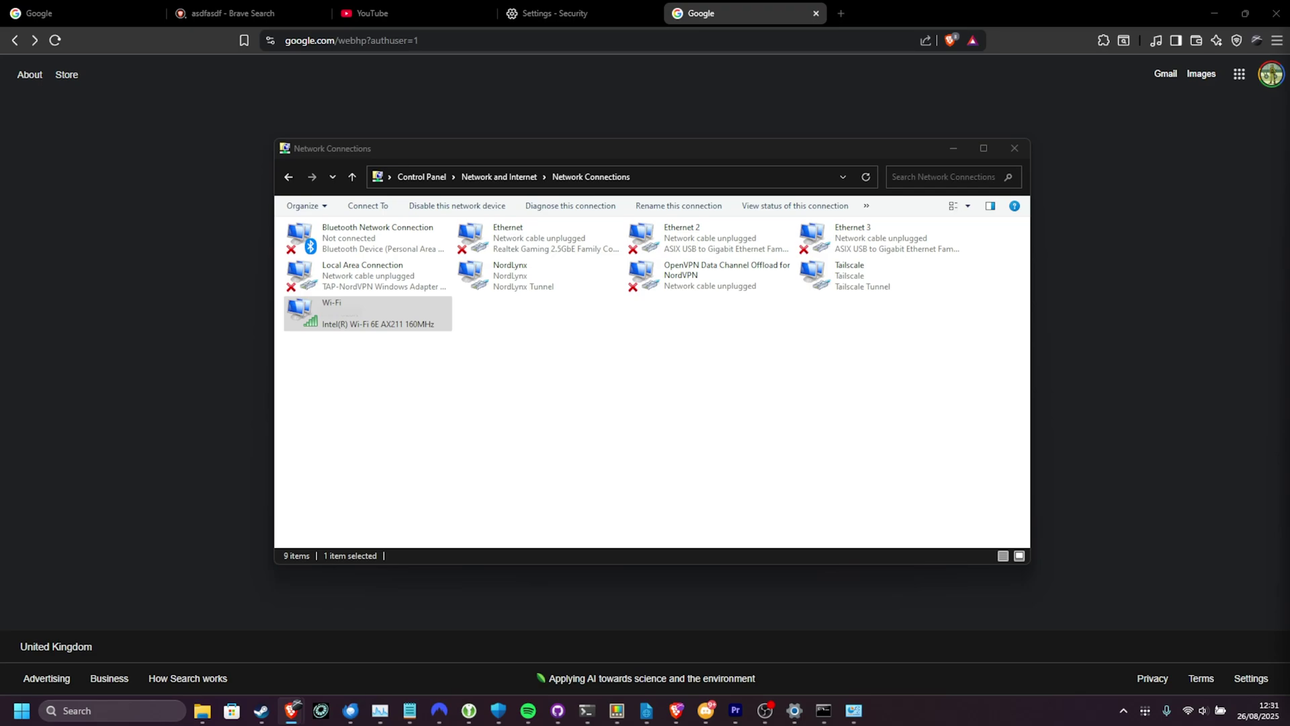
pyautogui.click(911, 421)
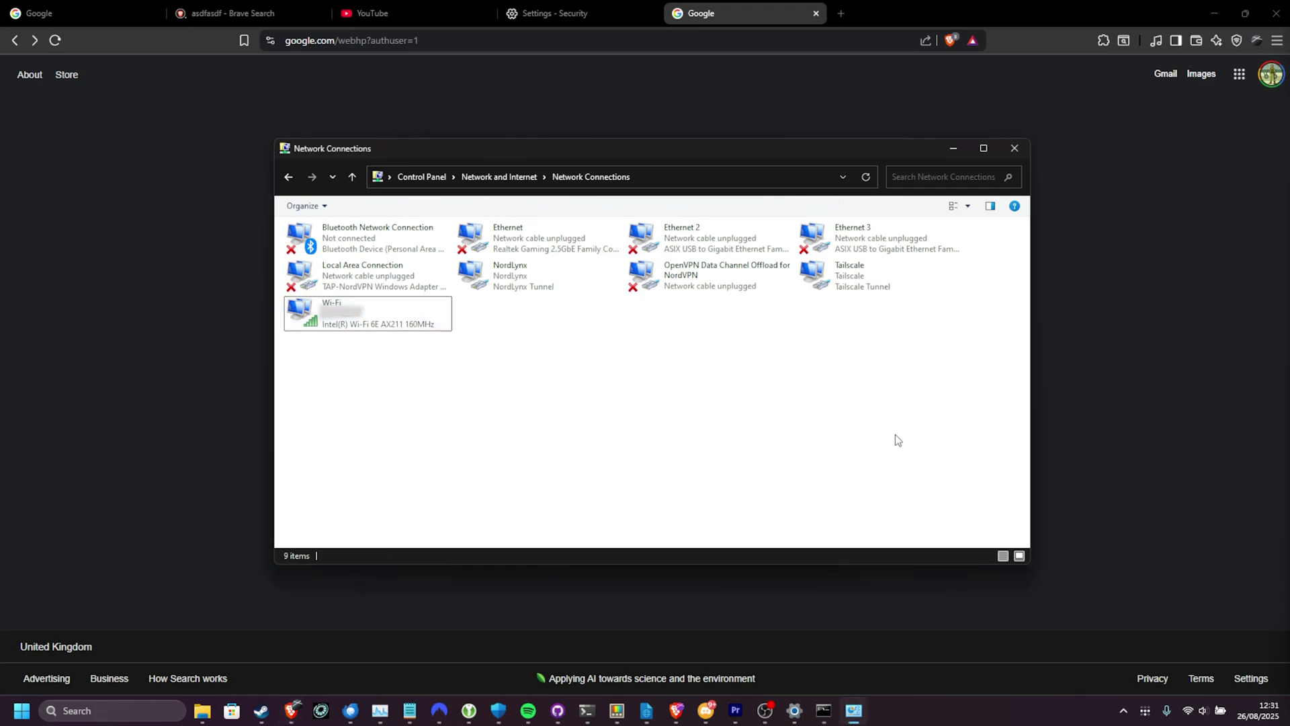
# In Task Manager's Services page, find Dnscache by typing dns and restart it
pyautogui.hotkey('ctrl', 'shift', 'Escape')
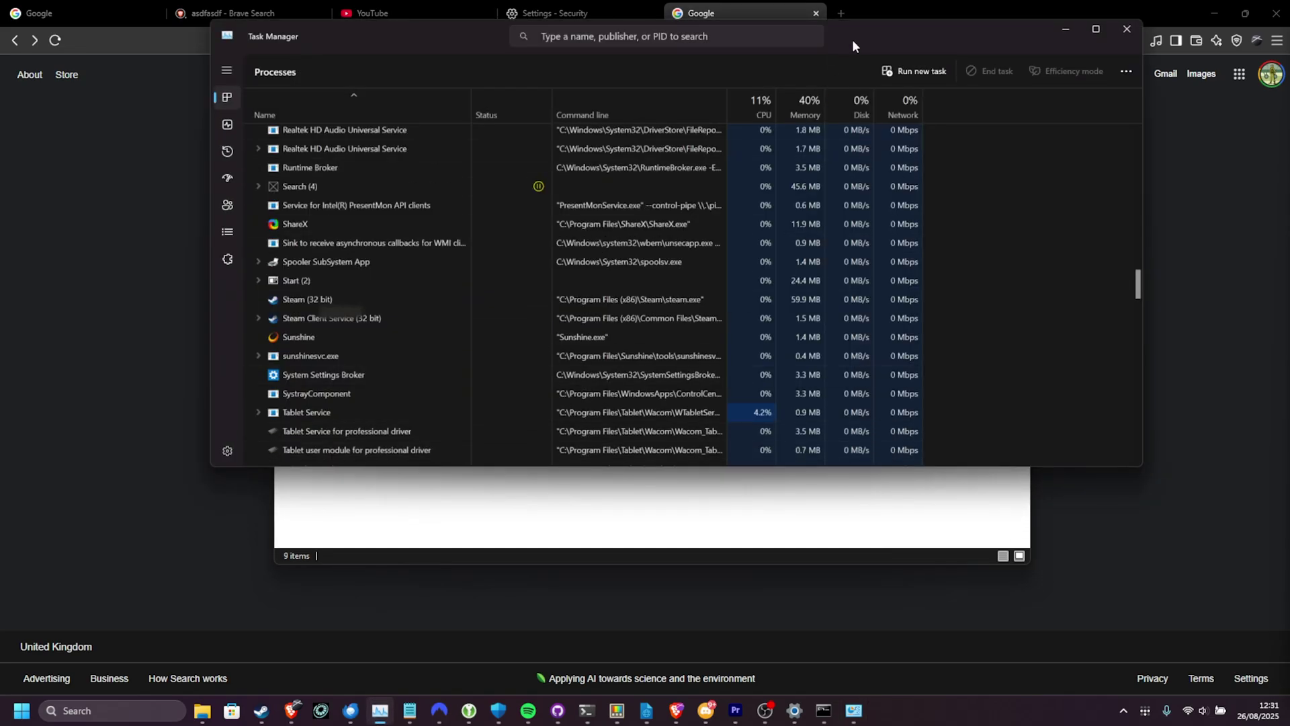
pyautogui.moveTo(854, 38); pyautogui.dragTo(887, 154)
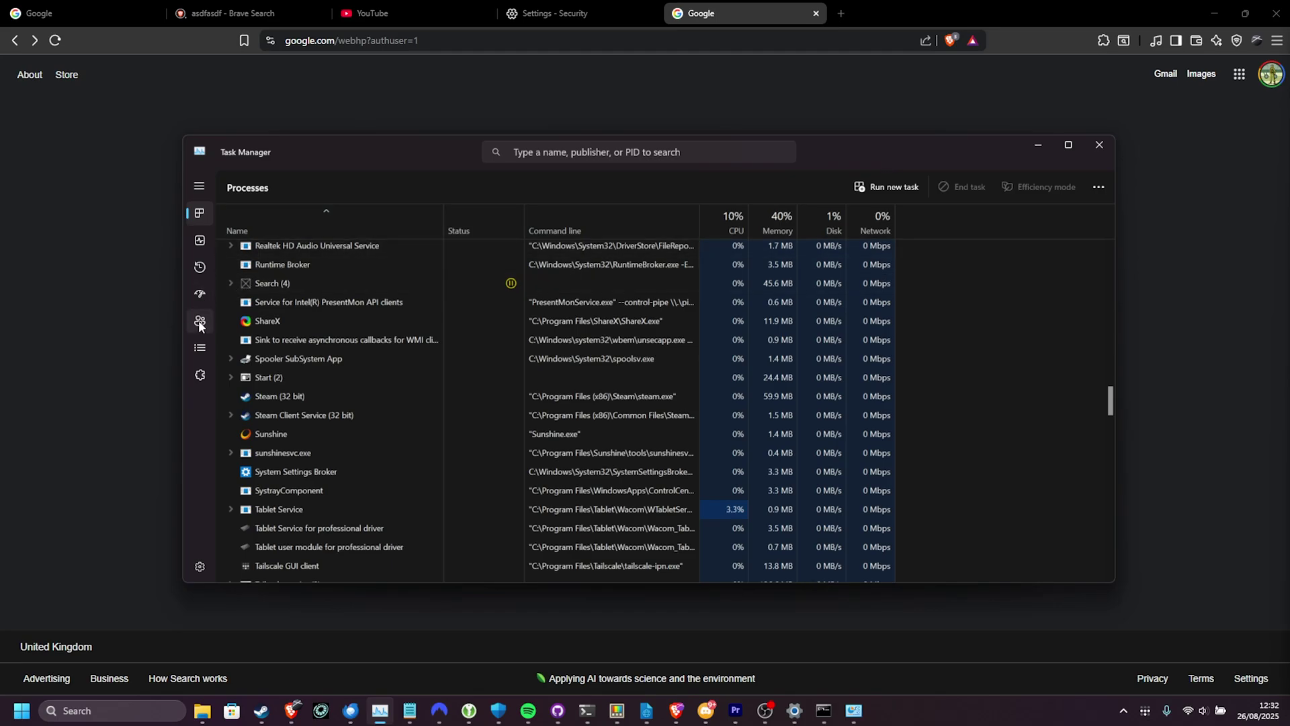
pyautogui.click(199, 377)
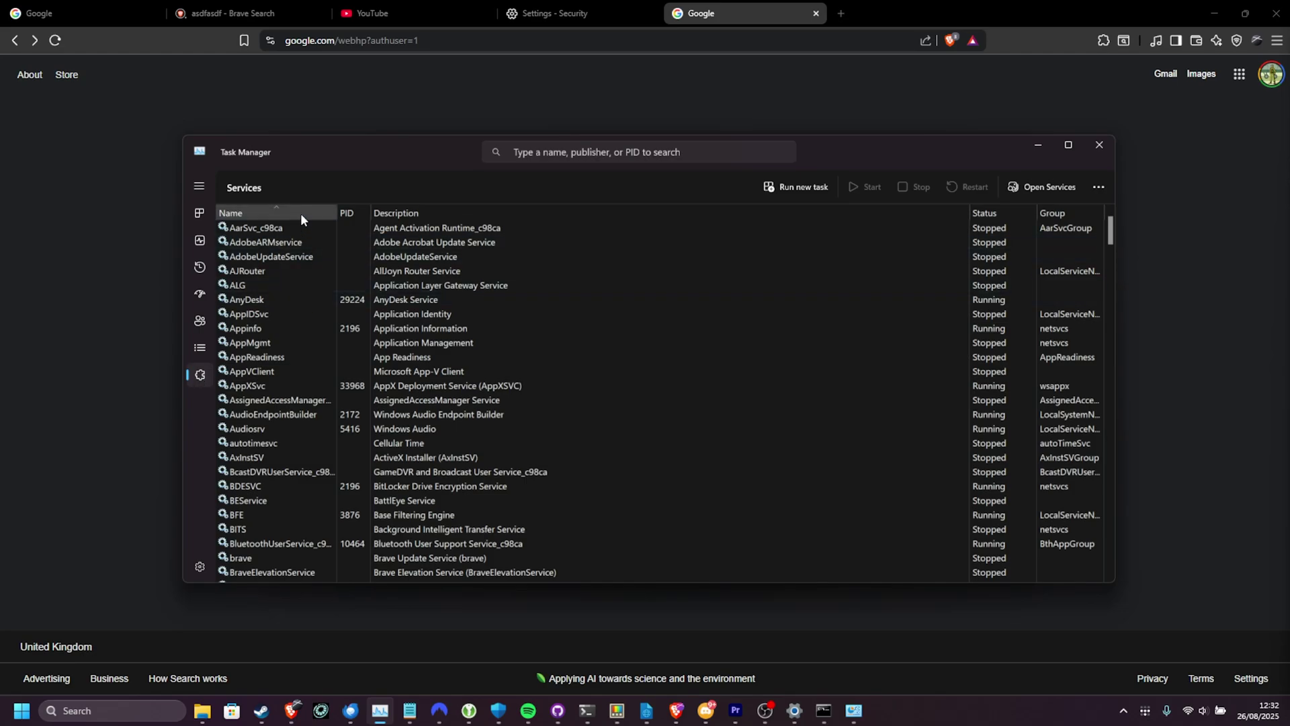
pyautogui.click(289, 370)
pyautogui.write('dns')
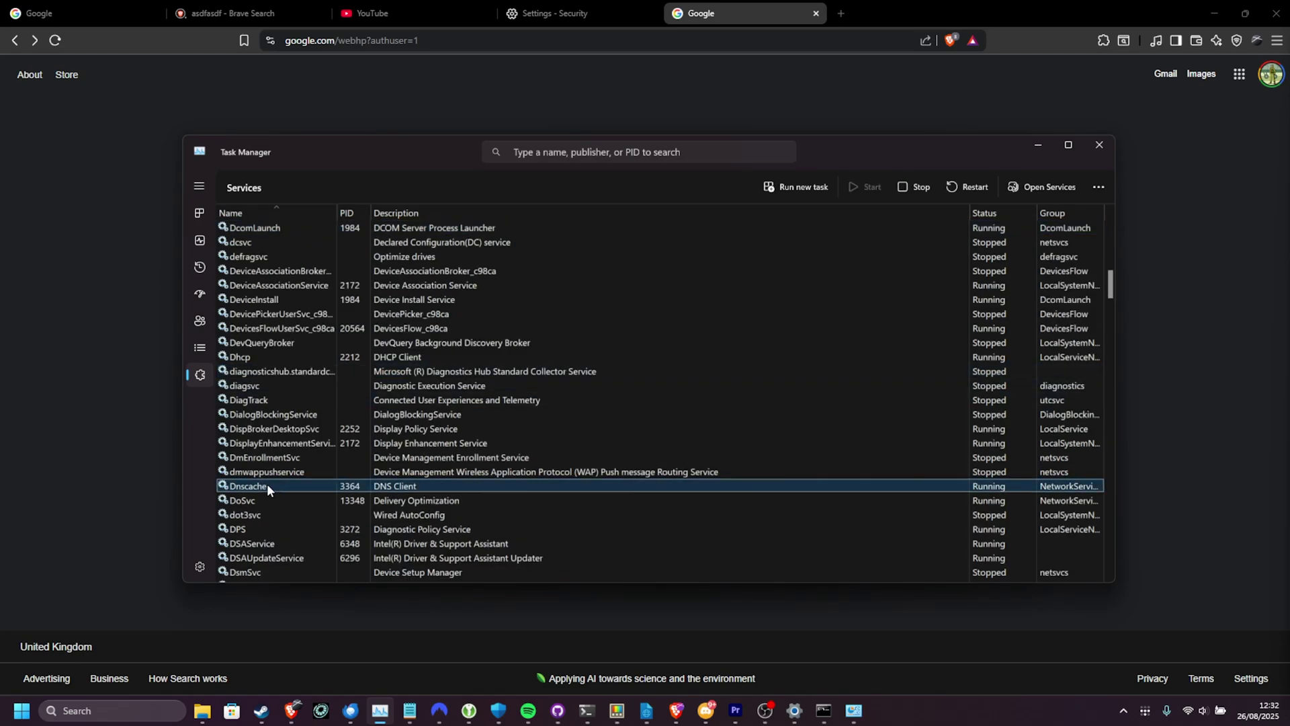
pyautogui.rightClick(586, 483)
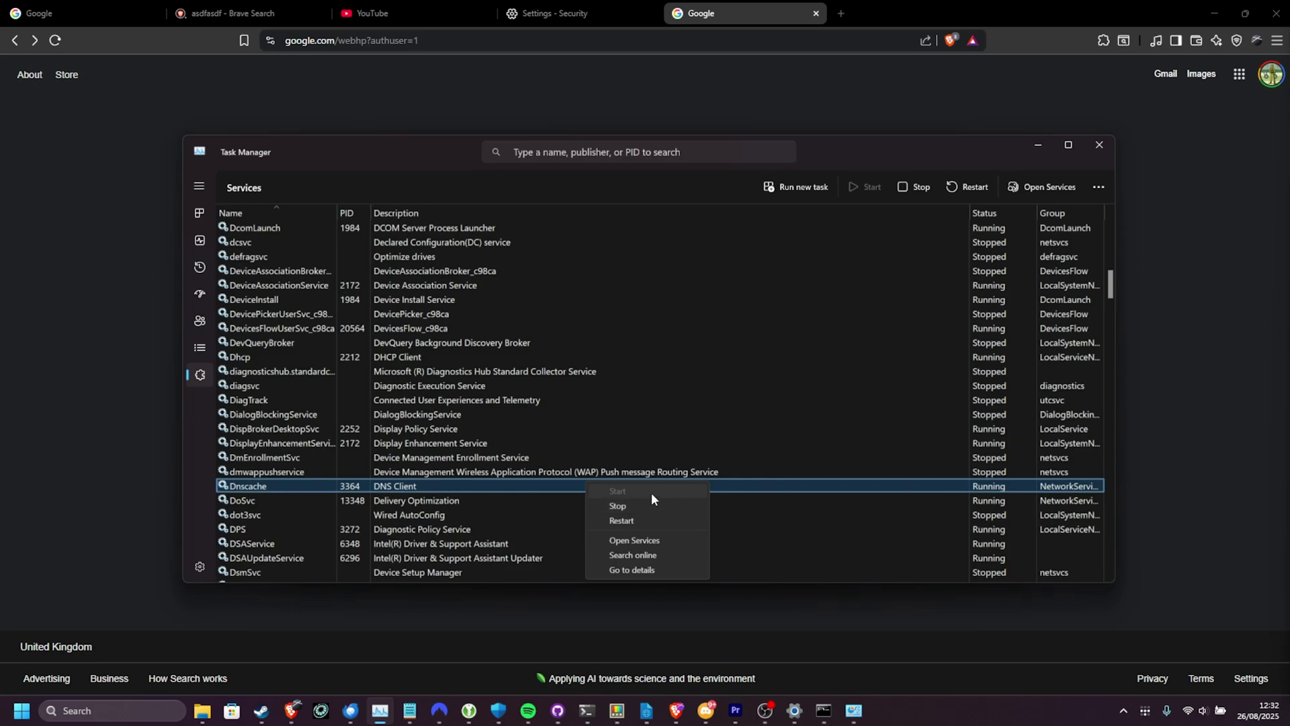
pyautogui.click(635, 521)
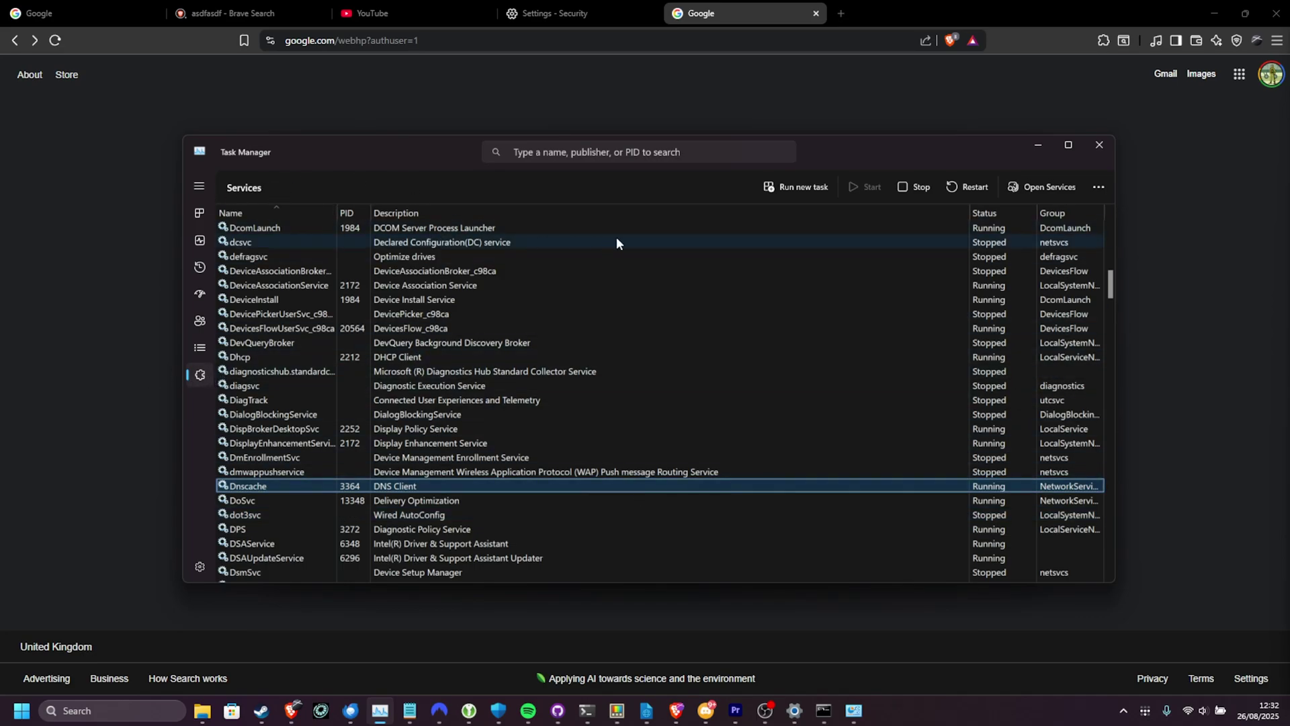
pyautogui.press('super')
pyautogui.write('services')
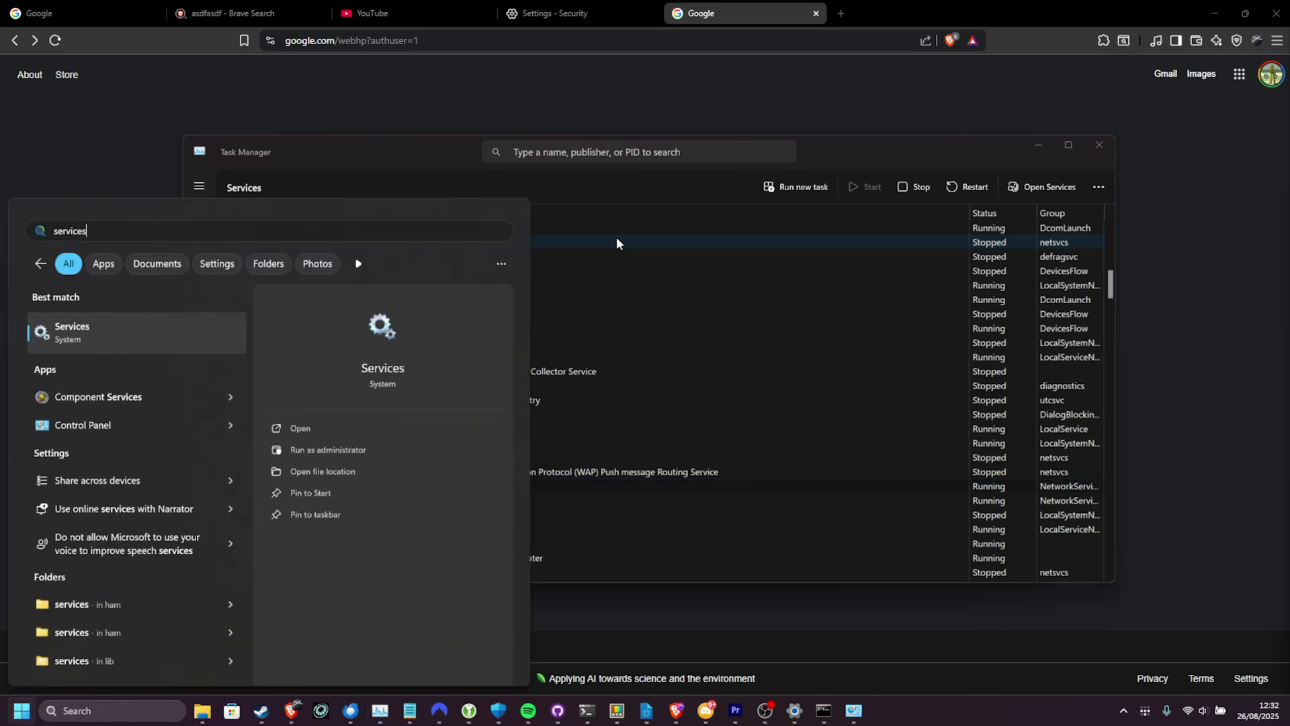
pyautogui.press('Return')
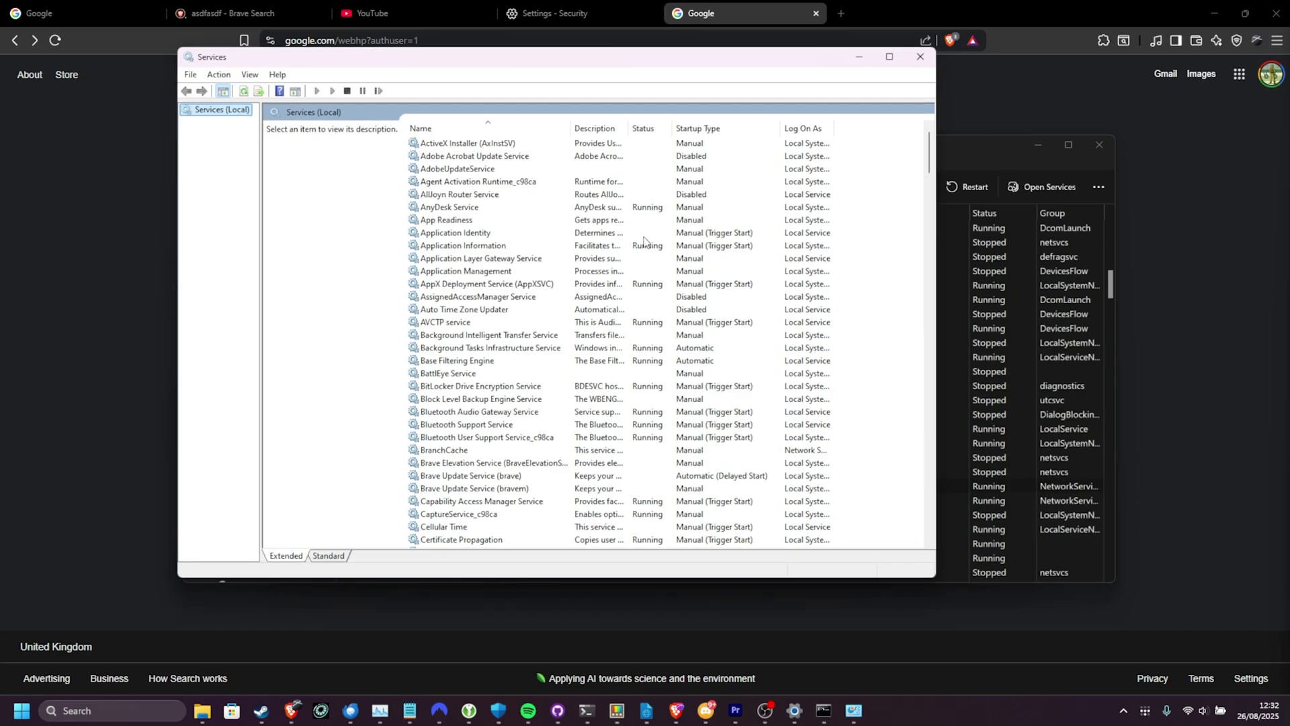
pyautogui.moveTo(661, 56); pyautogui.dragTo(757, 110)
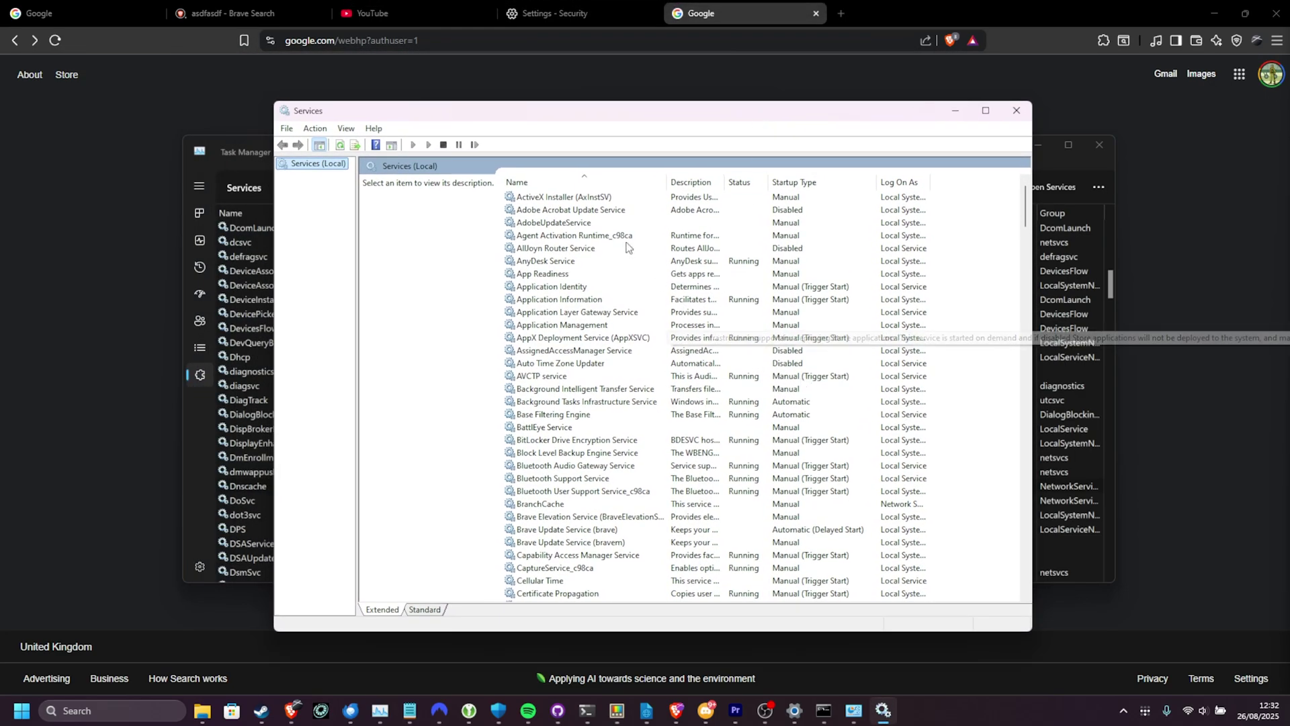
pyautogui.click(640, 366)
pyautogui.write('dns')
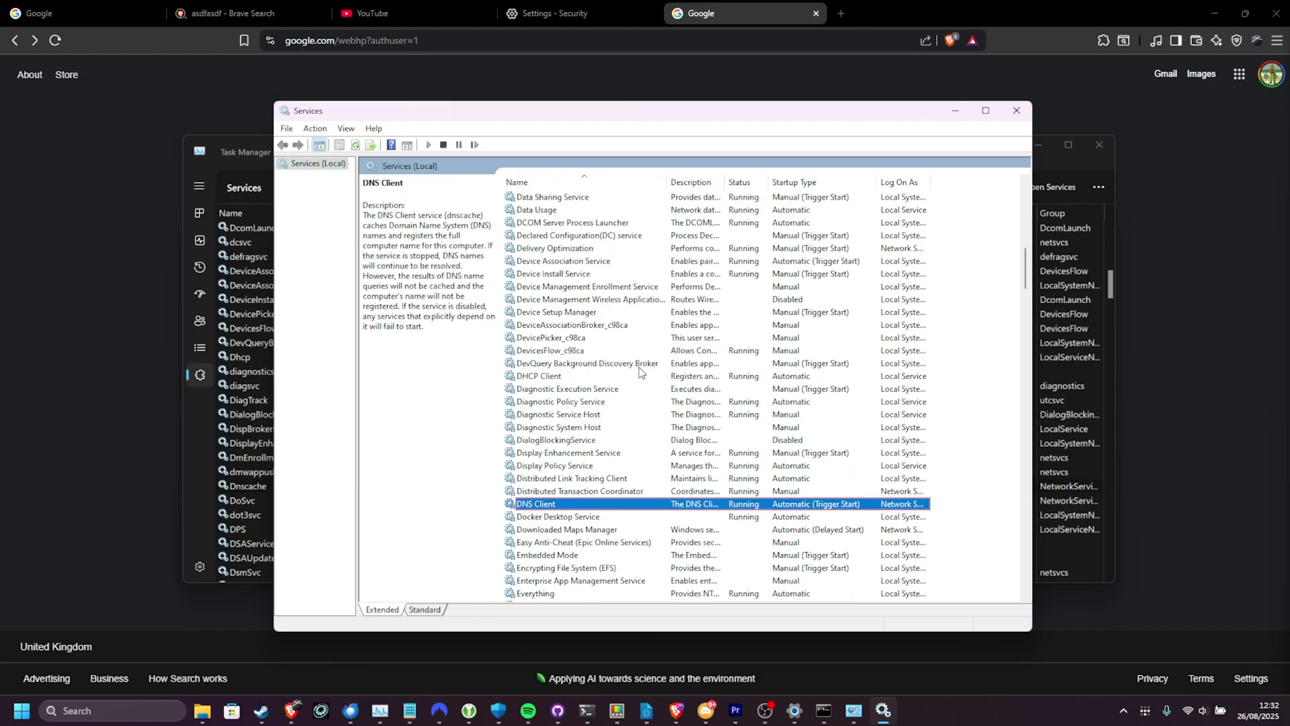
pyautogui.rightClick(590, 505)
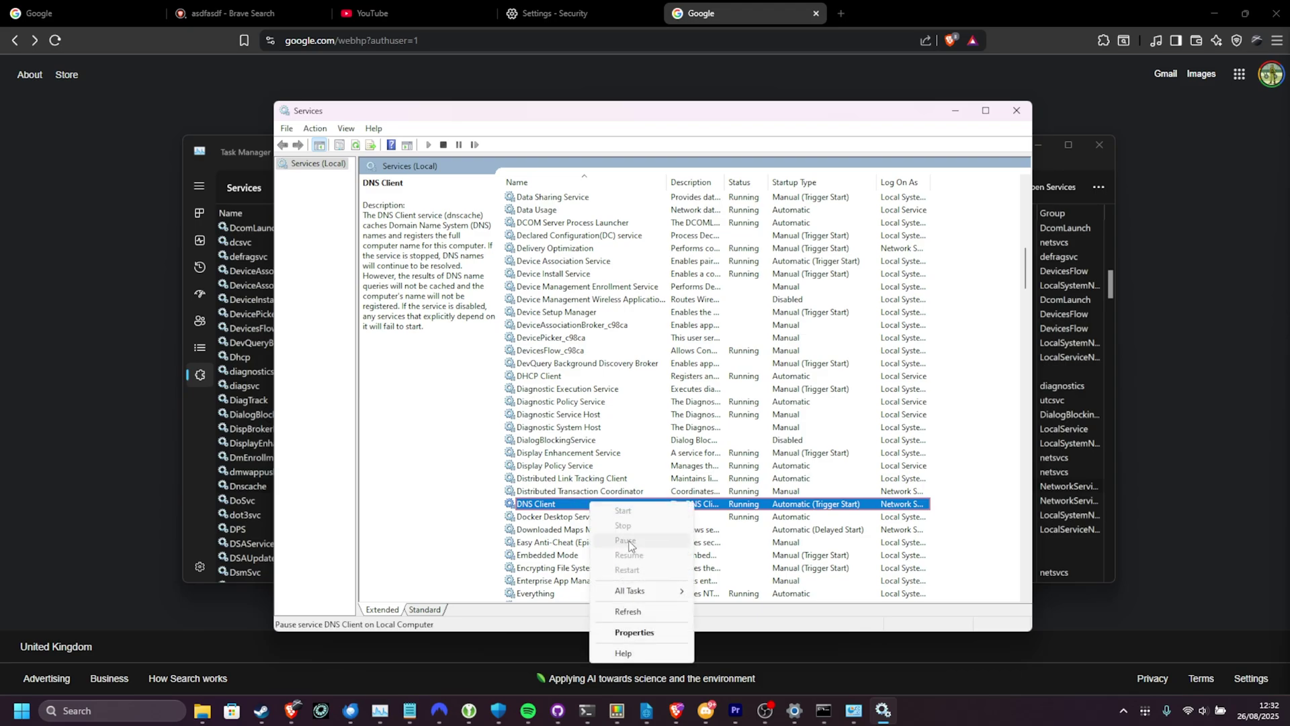
# Close the Services console, minimize Task Manager, and close Network Connections
pyautogui.click(1016, 111)
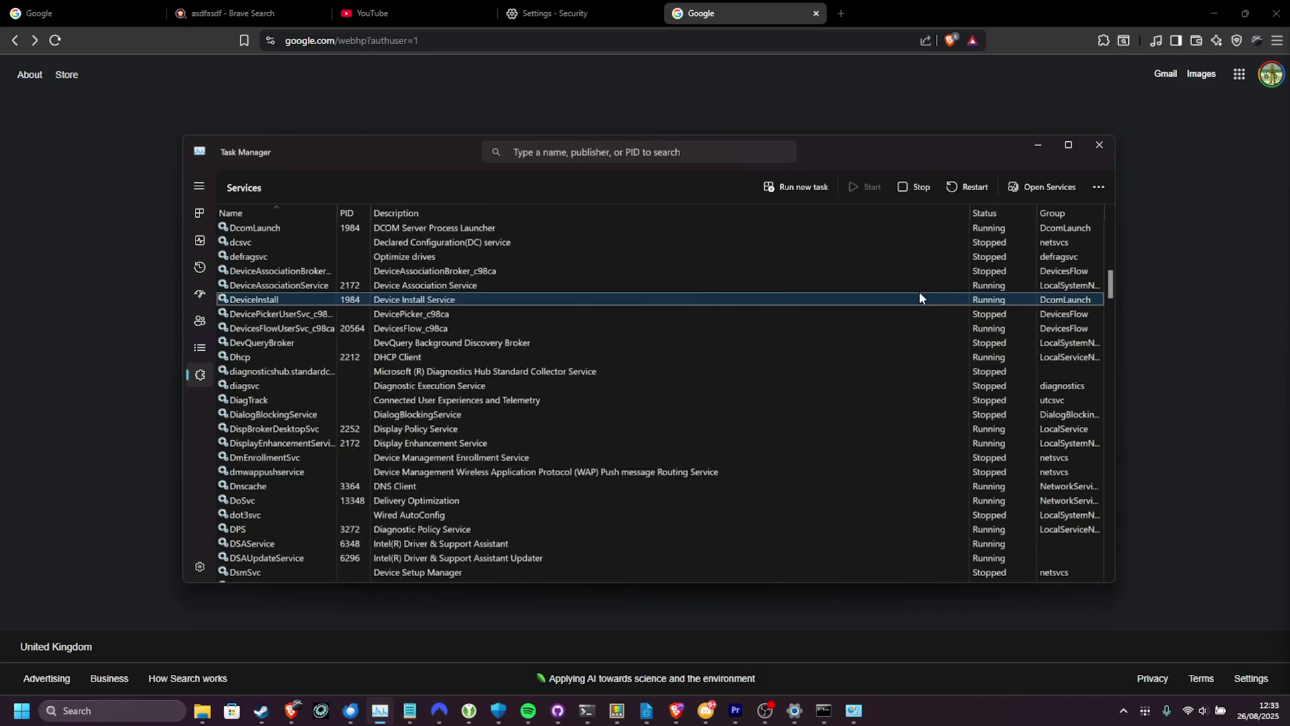
pyautogui.click(1037, 148)
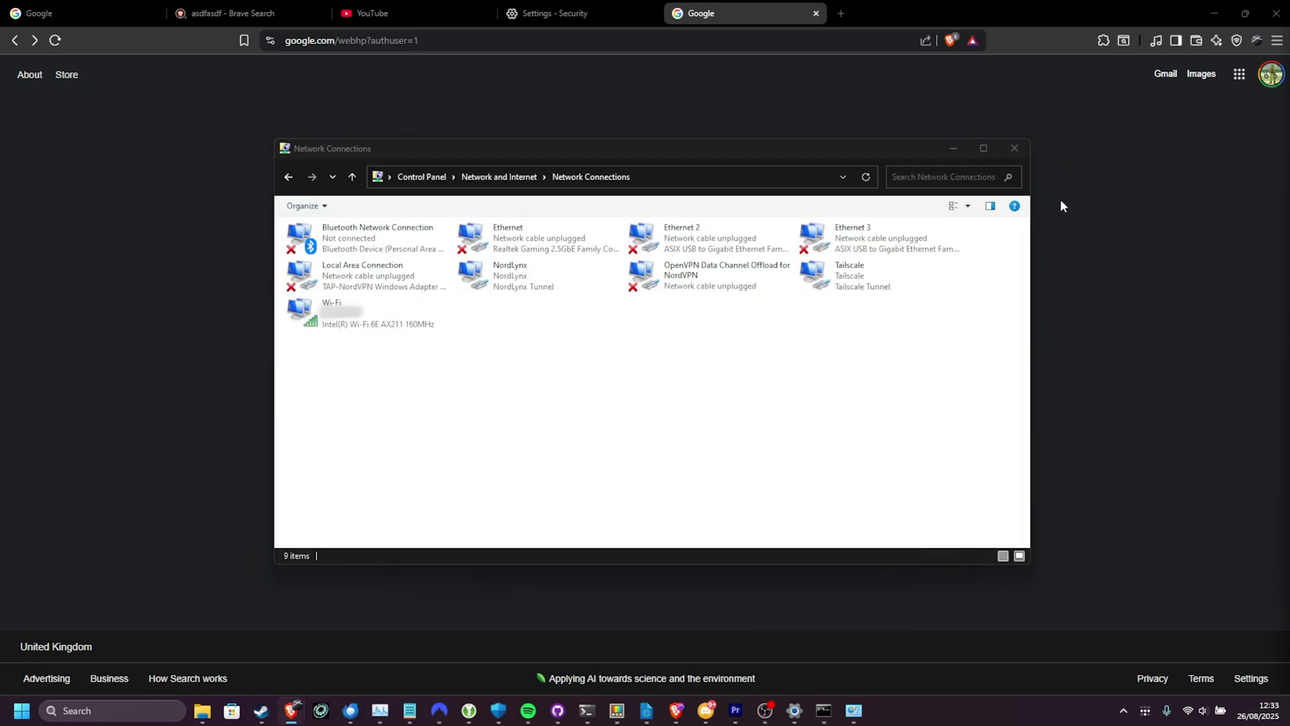
pyautogui.click(1013, 147)
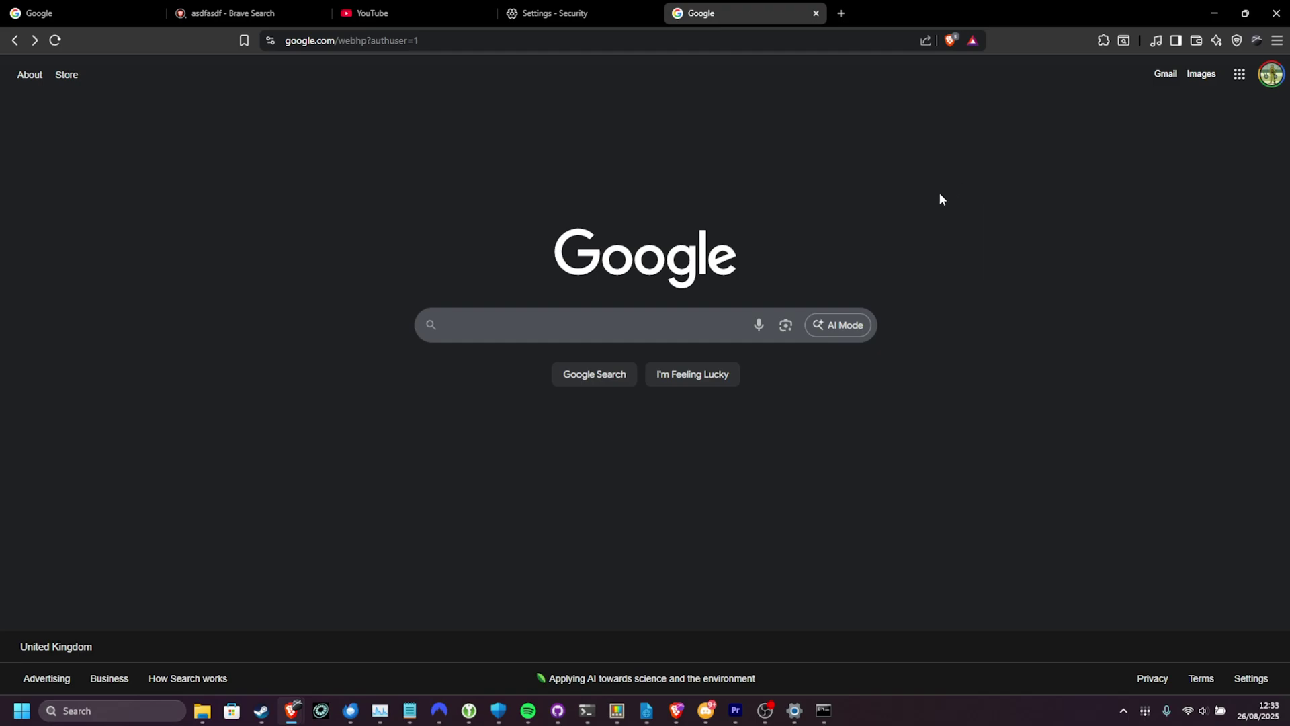
pyautogui.hotkey('alt', 'Tab')
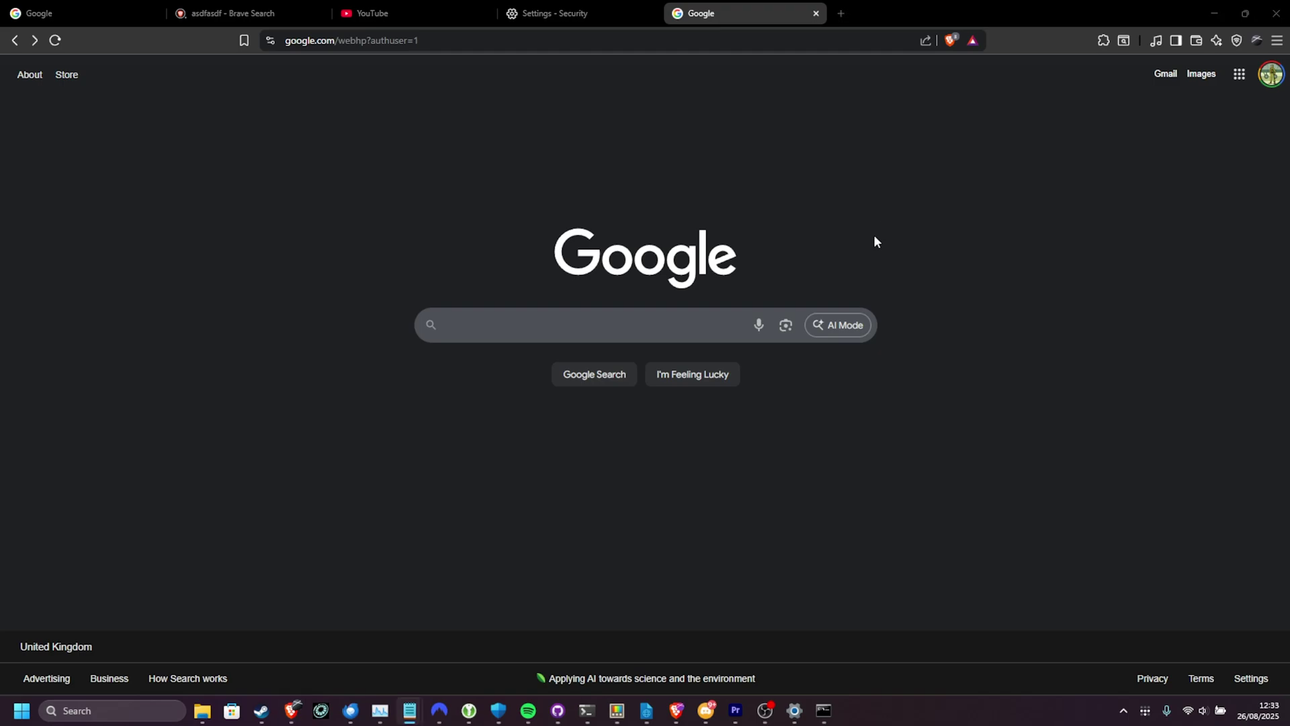
# Open File Explorer and browse to C:\Windows\System32\drivers\etc
pyautogui.press('super+e')
pyautogui.moveTo(695, 239); pyautogui.dragTo(800, 195)
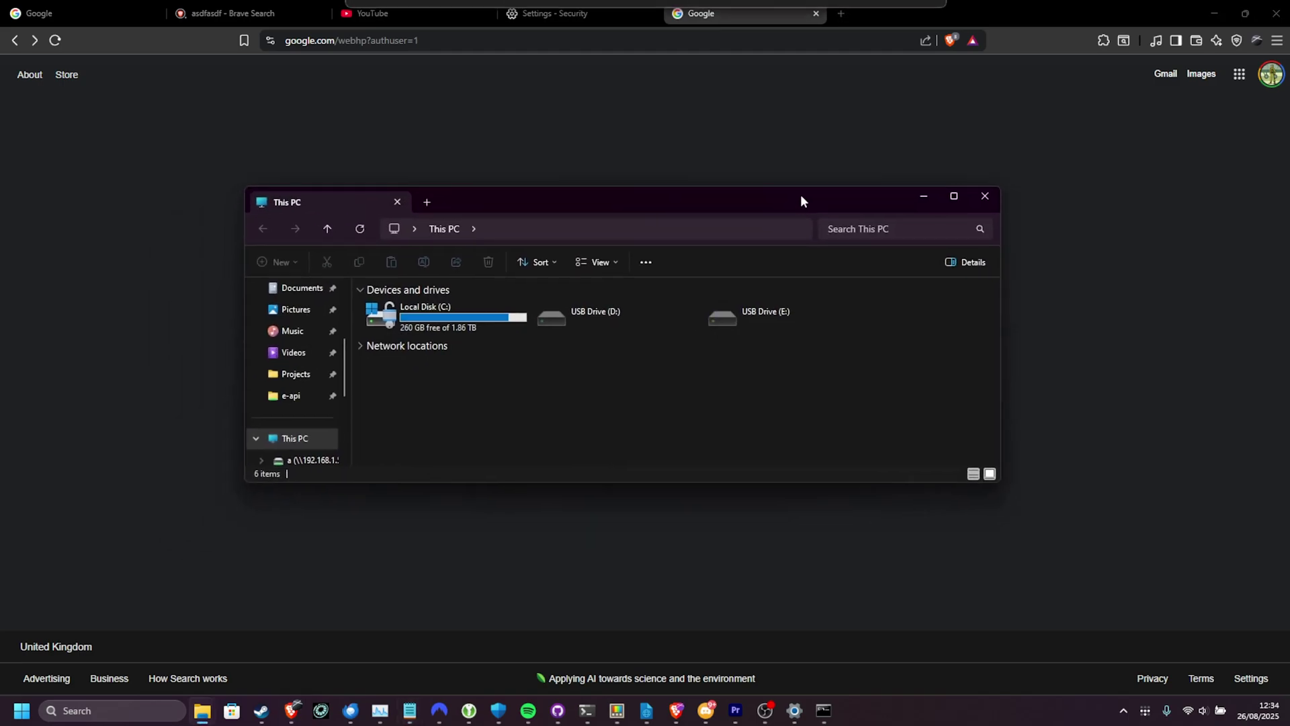
pyautogui.doubleClick(493, 316)
pyautogui.scroll(-3, 494, 349)
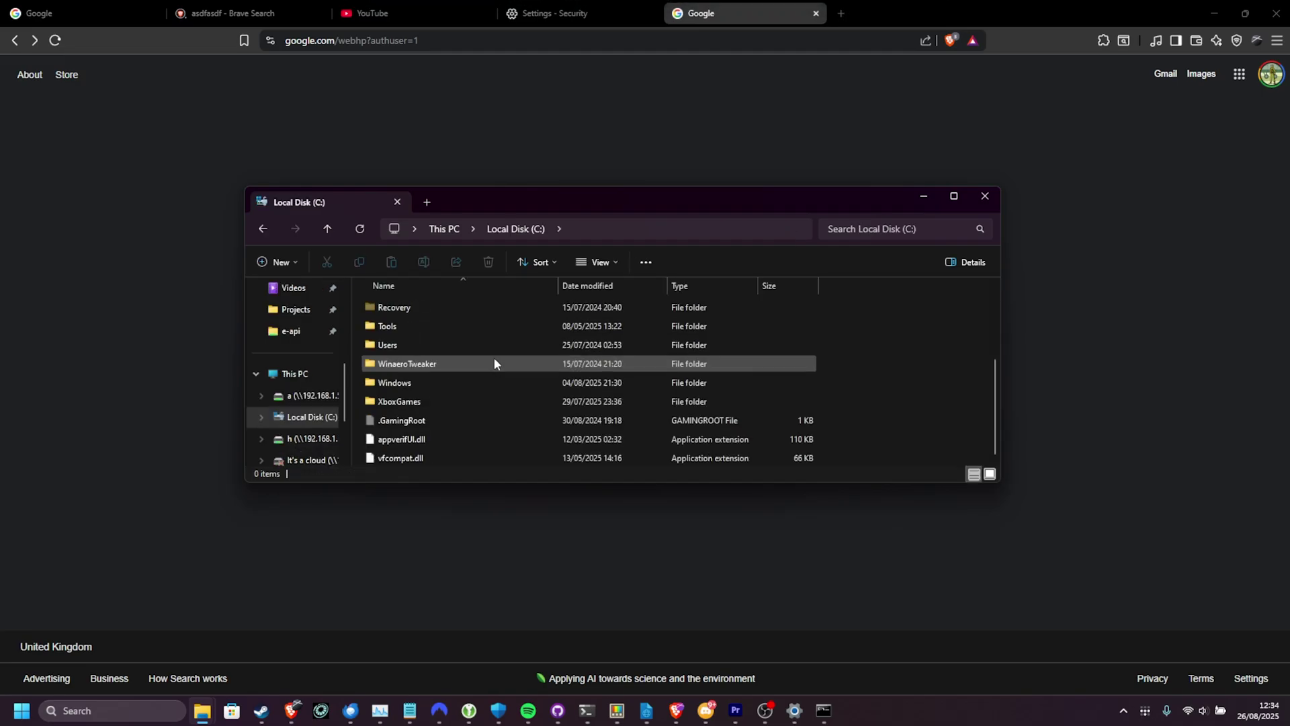
pyautogui.doubleClick(465, 378)
pyautogui.write('sys')
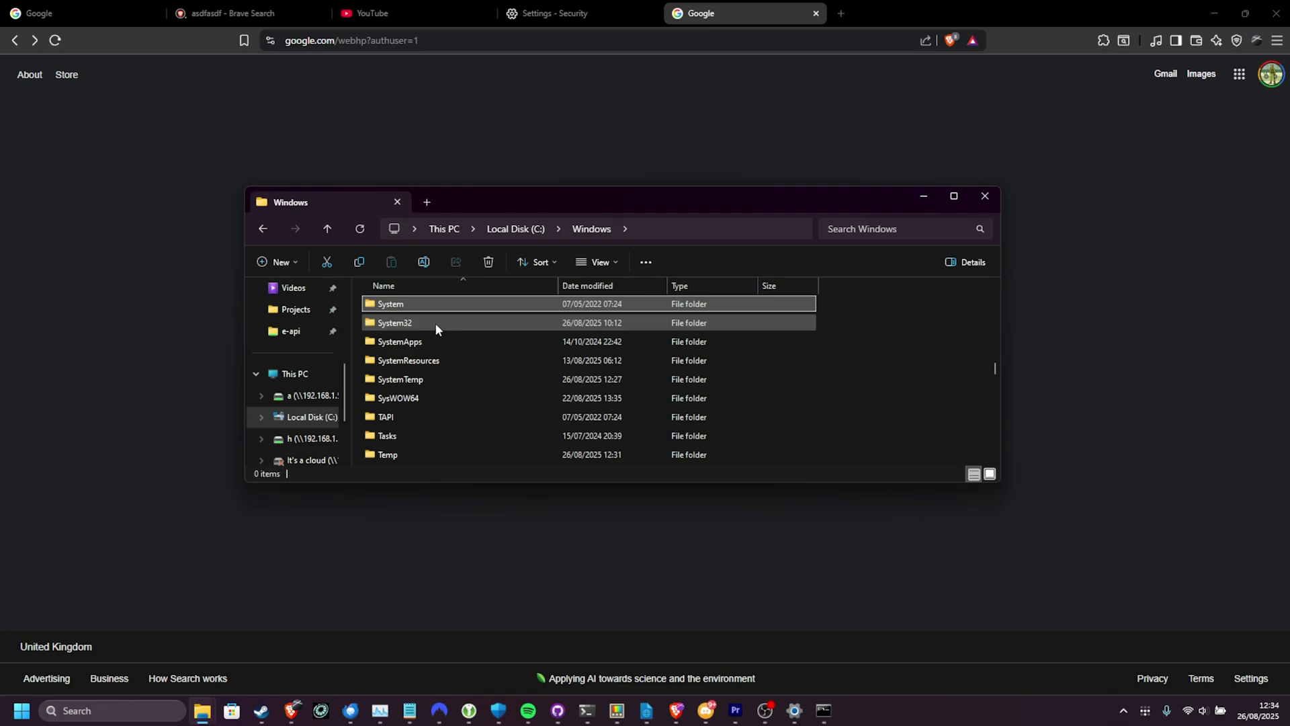
pyautogui.doubleClick(435, 323)
pyautogui.write('dr')
pyautogui.press('Return')
pyautogui.doubleClick(428, 344)
# Select the hosts file and copy it with Ctrl+C
pyautogui.click(459, 307)
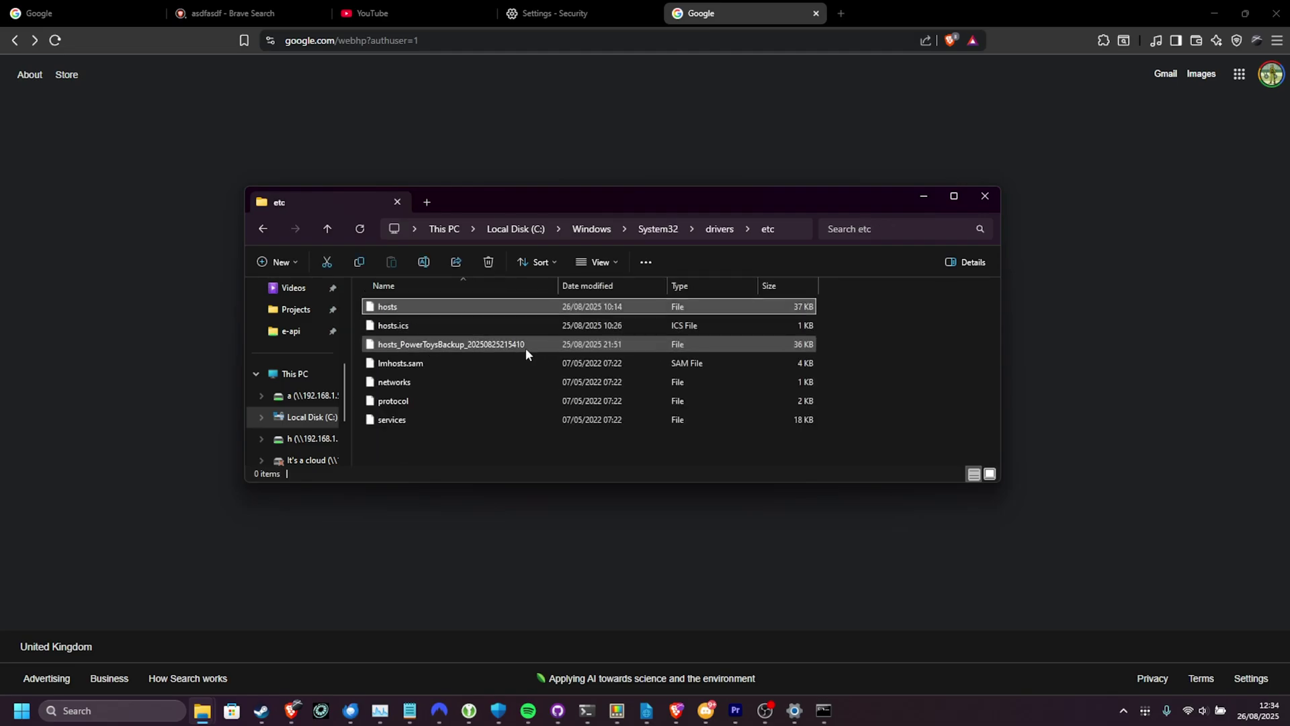
pyautogui.hotkey('ctrl', 'c')
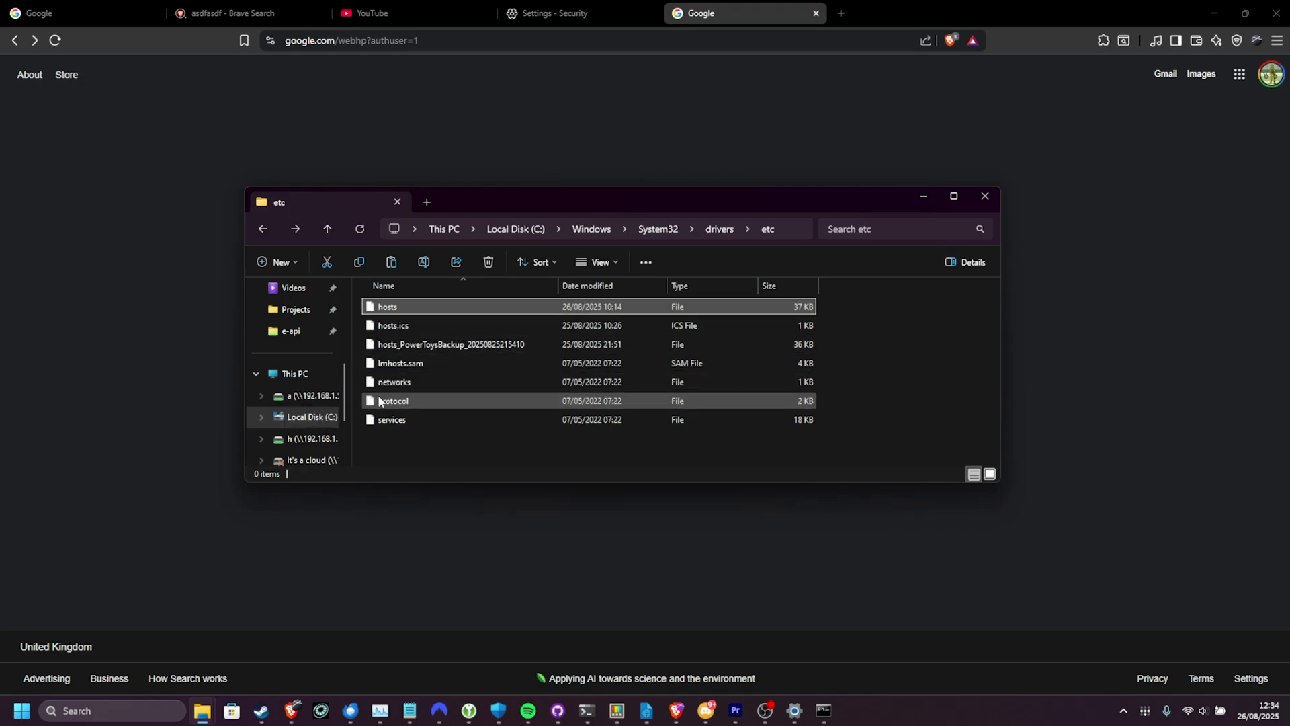
pyautogui.scroll(3, 341, 417)
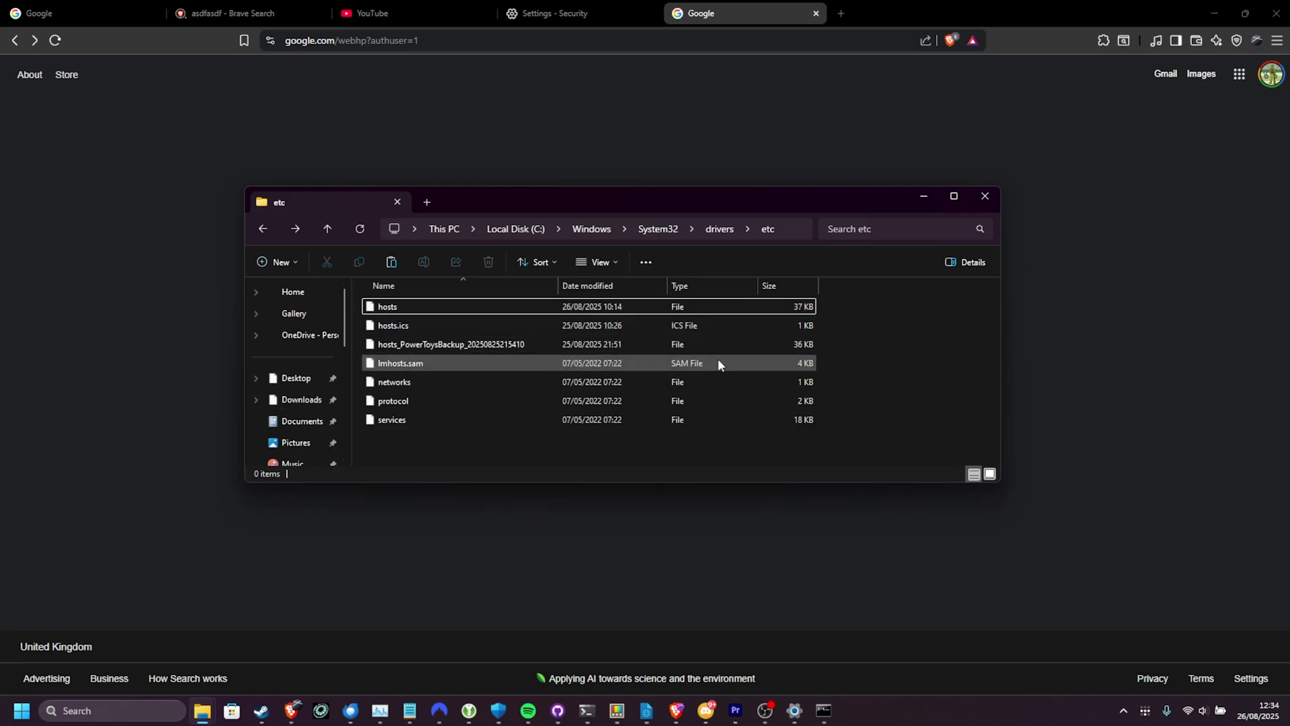
pyautogui.click(1014, 360)
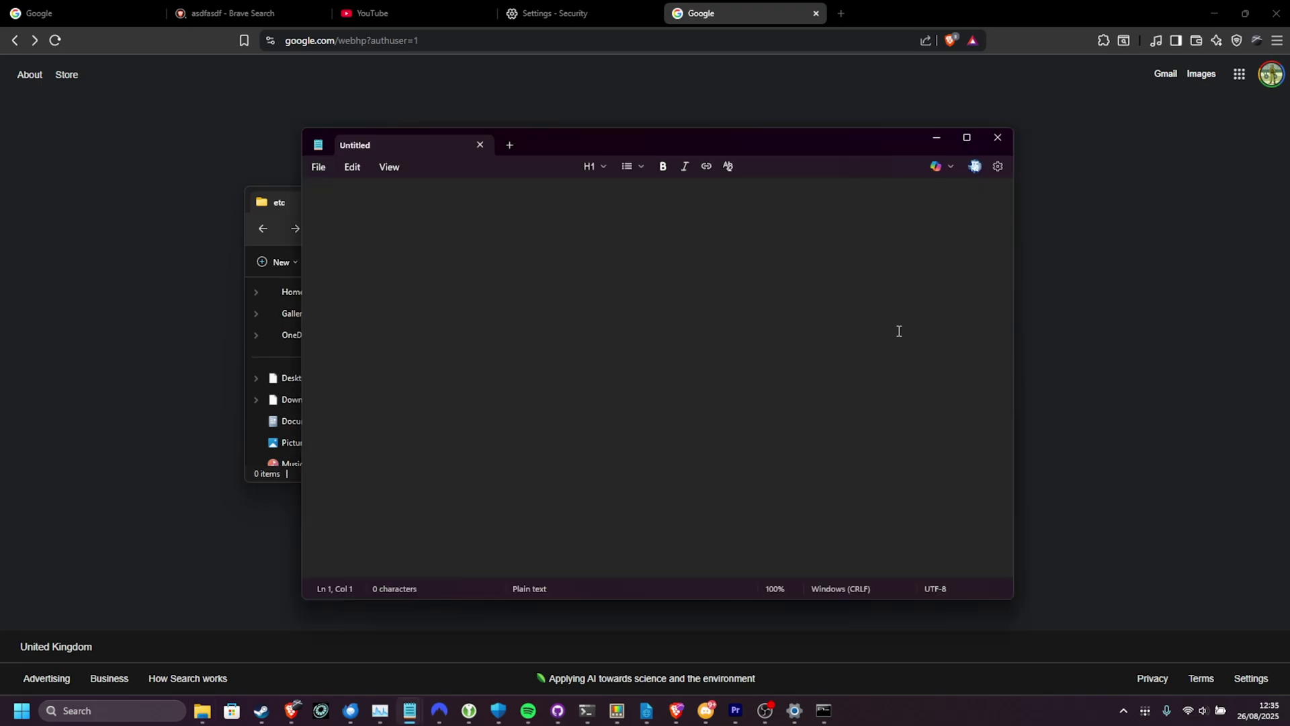
# Replace localhost with google.com on line 31, giving '# 127.0.0.1 google.com'
pyautogui.moveTo(768, 143); pyautogui.dragTo(765, 114)
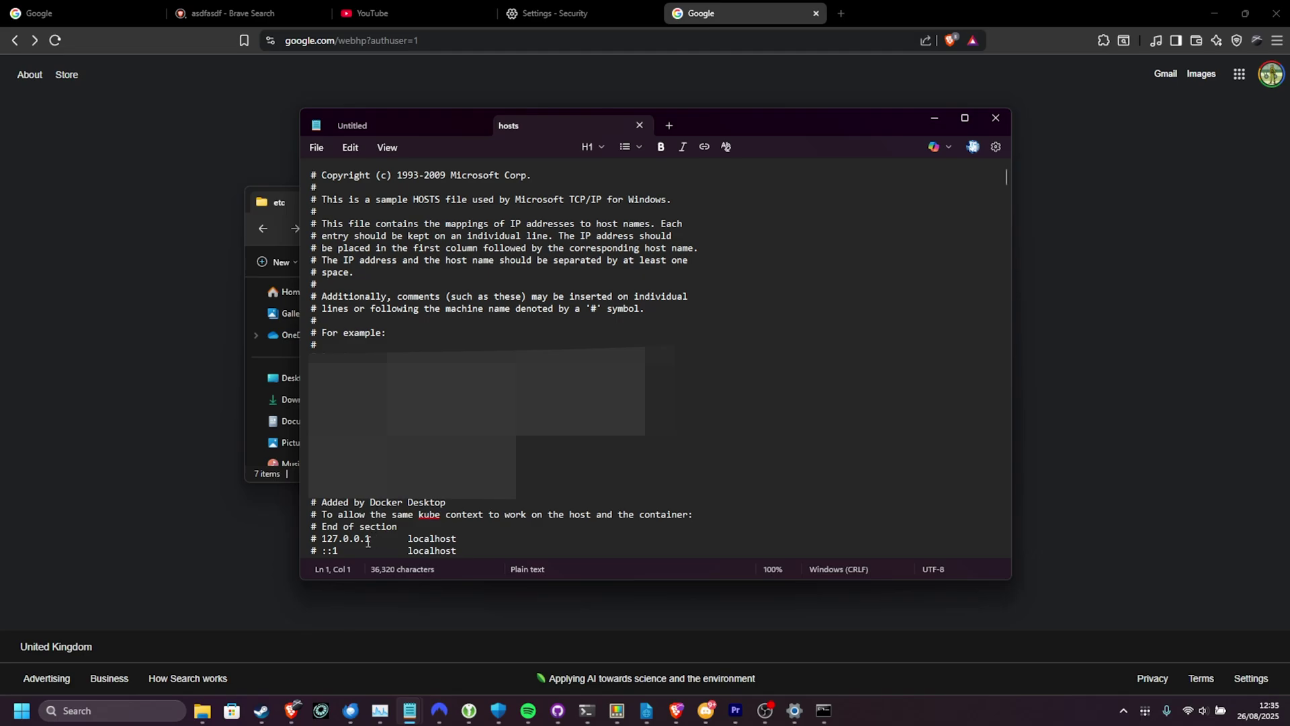
pyautogui.moveTo(370, 538); pyautogui.dragTo(322, 538)
pyautogui.doubleClick(417, 538)
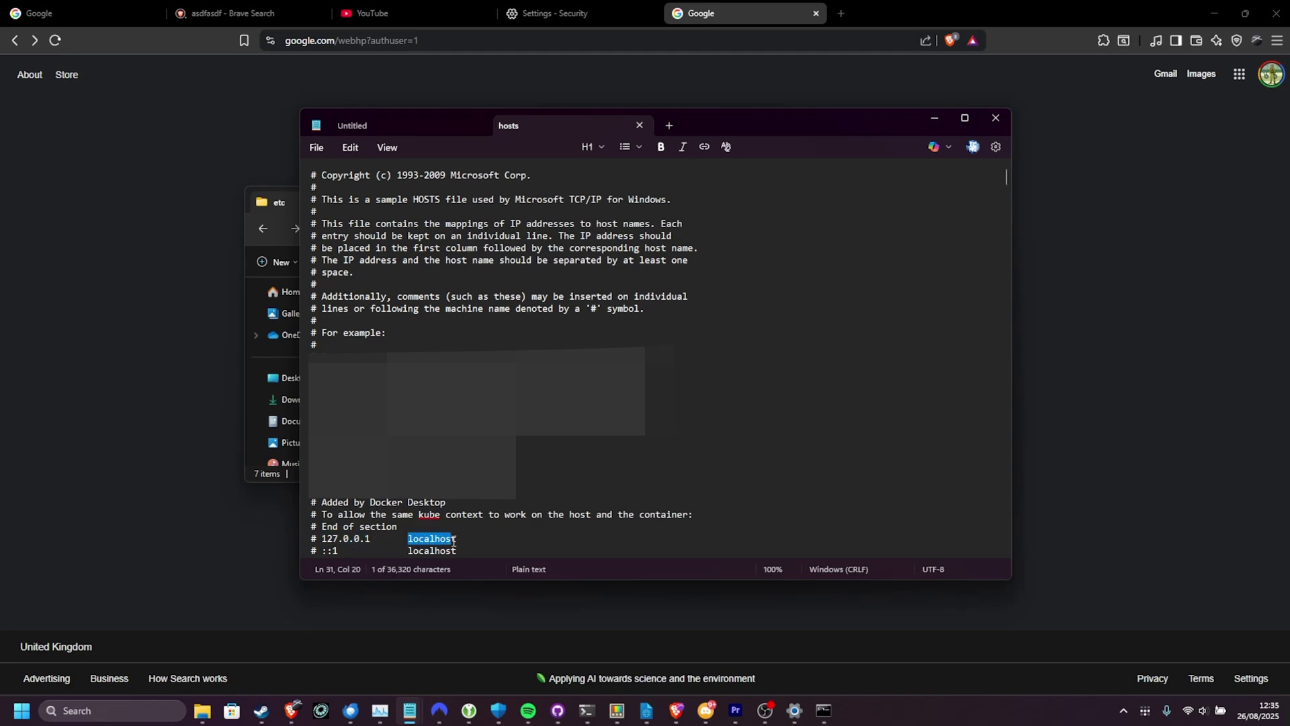
pyautogui.click(454, 538)
pyautogui.moveTo(408, 538); pyautogui.dragTo(321, 538)
pyautogui.doubleClick(434, 538)
pyautogui.write('google.com')
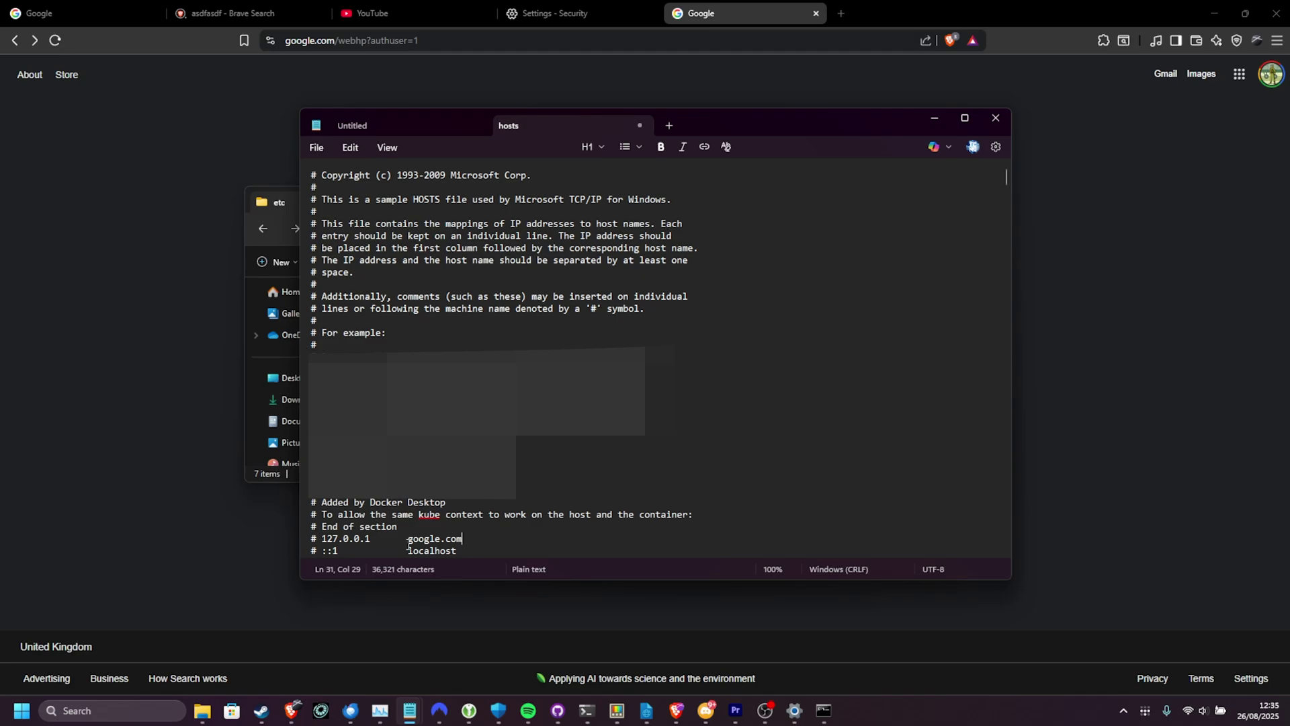
pyautogui.moveTo(321, 538); pyautogui.dragTo(309, 538)
pyautogui.moveTo(482, 537); pyautogui.dragTo(402, 528)
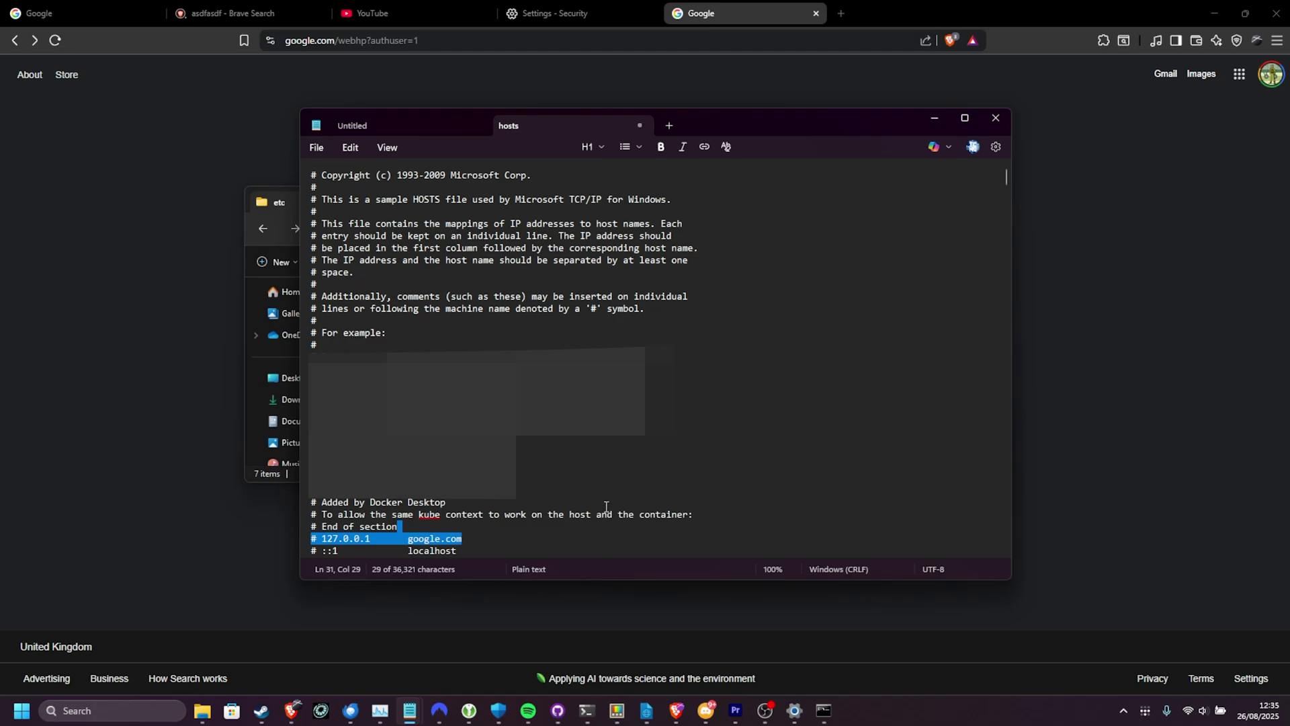
pyautogui.click(800, 496)
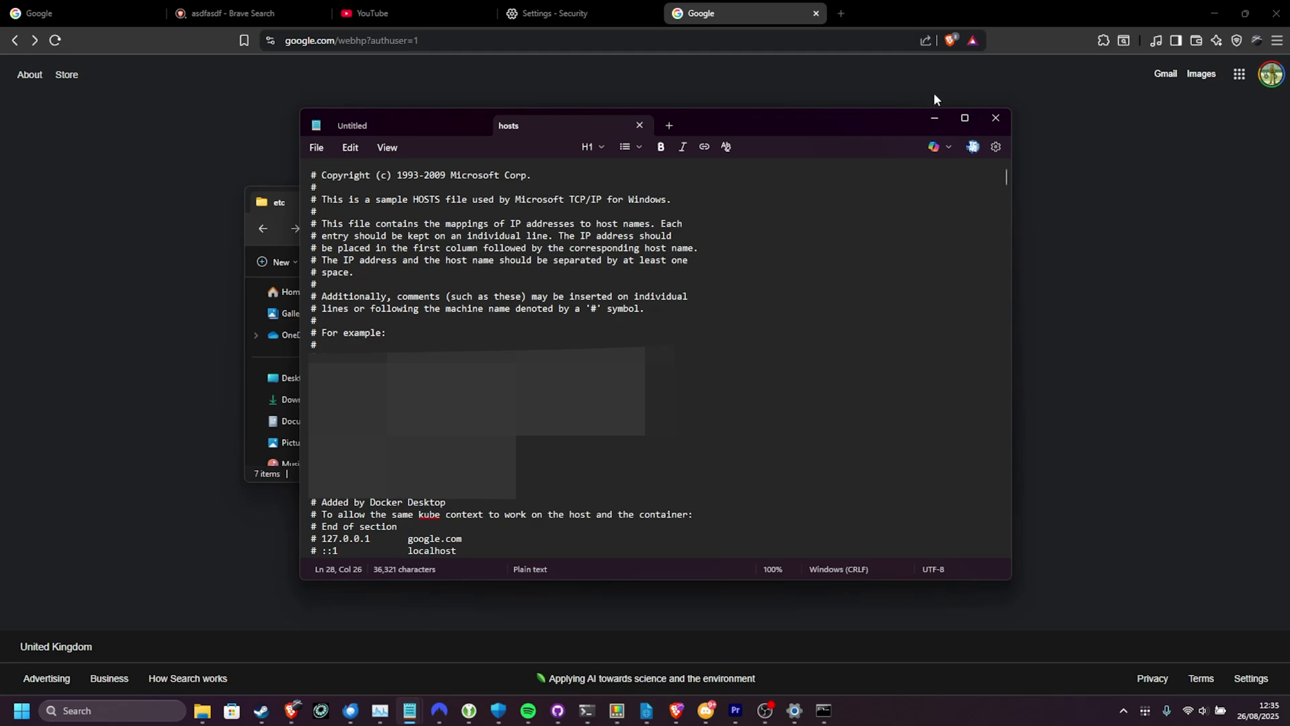
# Paste the edited hosts file into etc, replacing the original with administrator permission
pyautogui.click(933, 119)
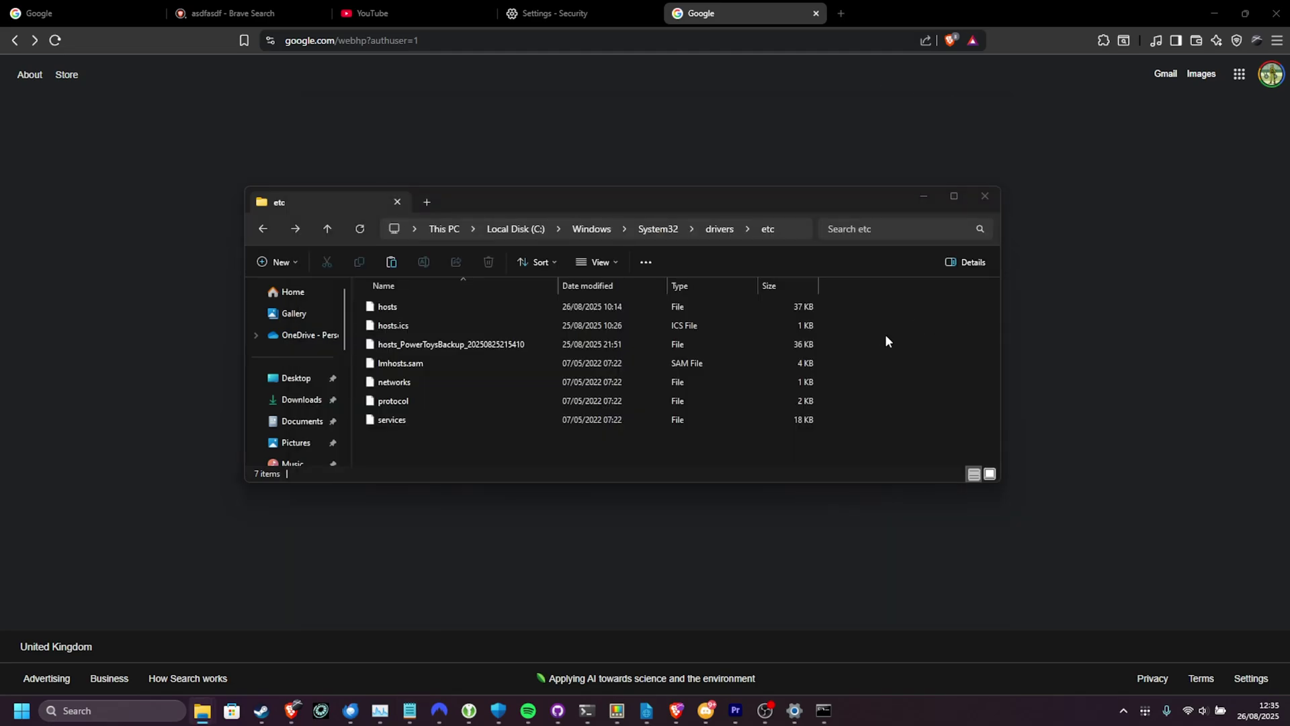
pyautogui.hotkey('ctrl', 'v')
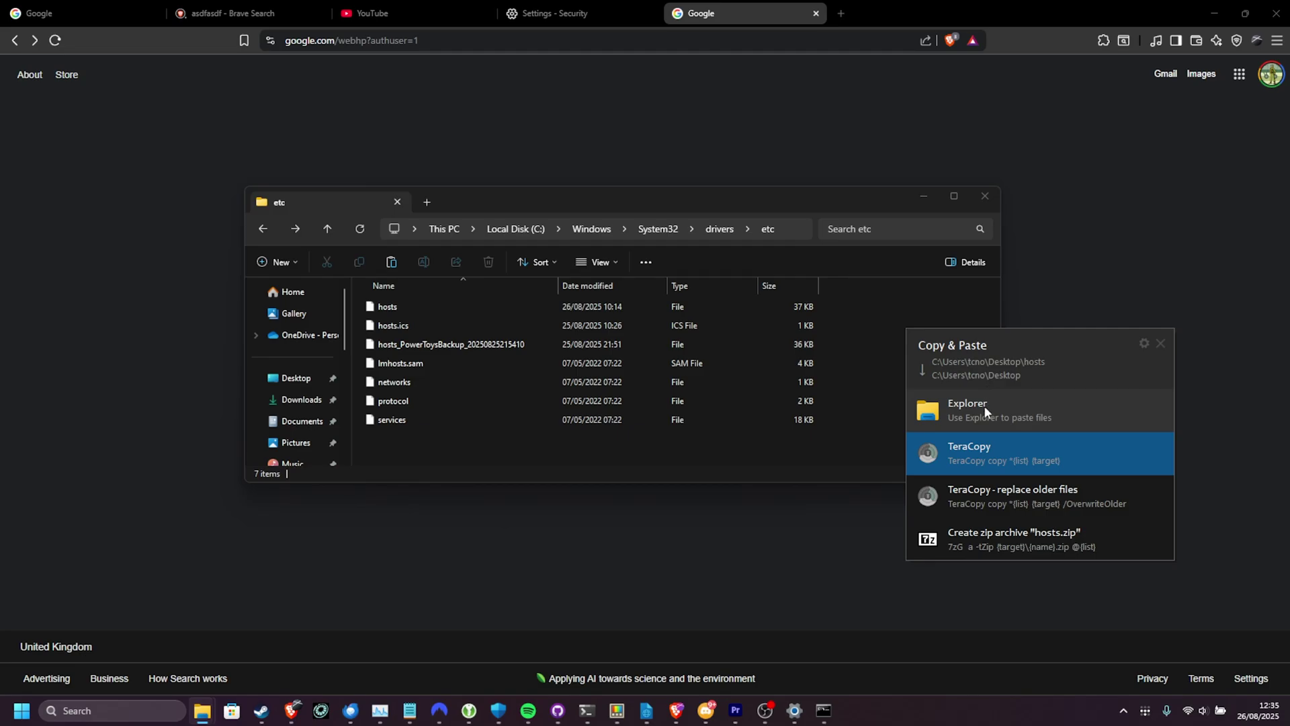
pyautogui.click(983, 416)
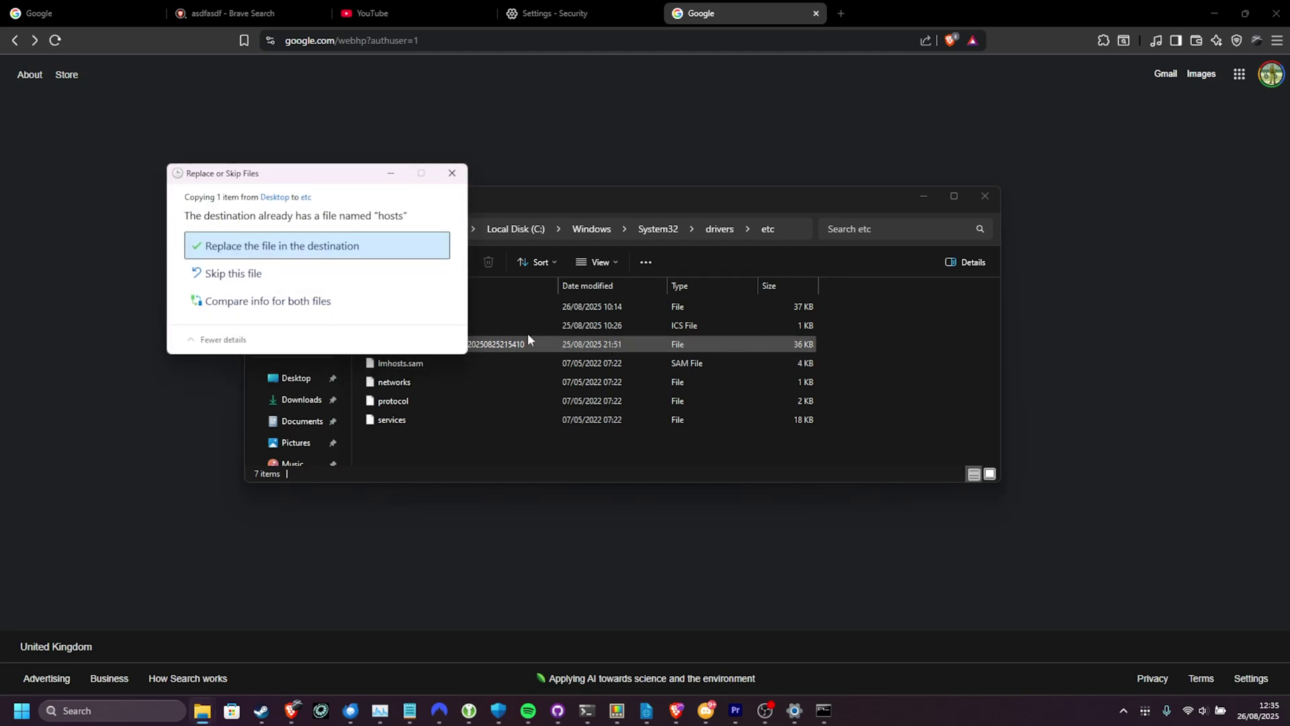
pyautogui.click(391, 246)
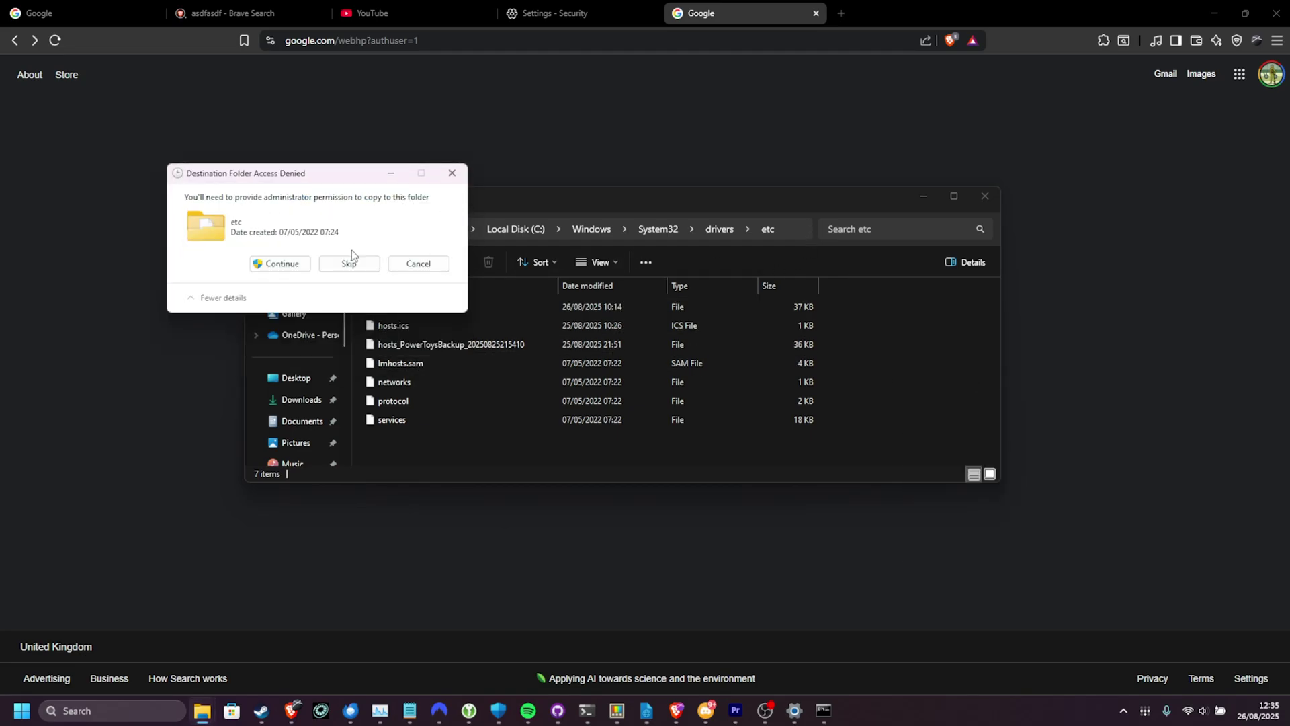
pyautogui.click(281, 265)
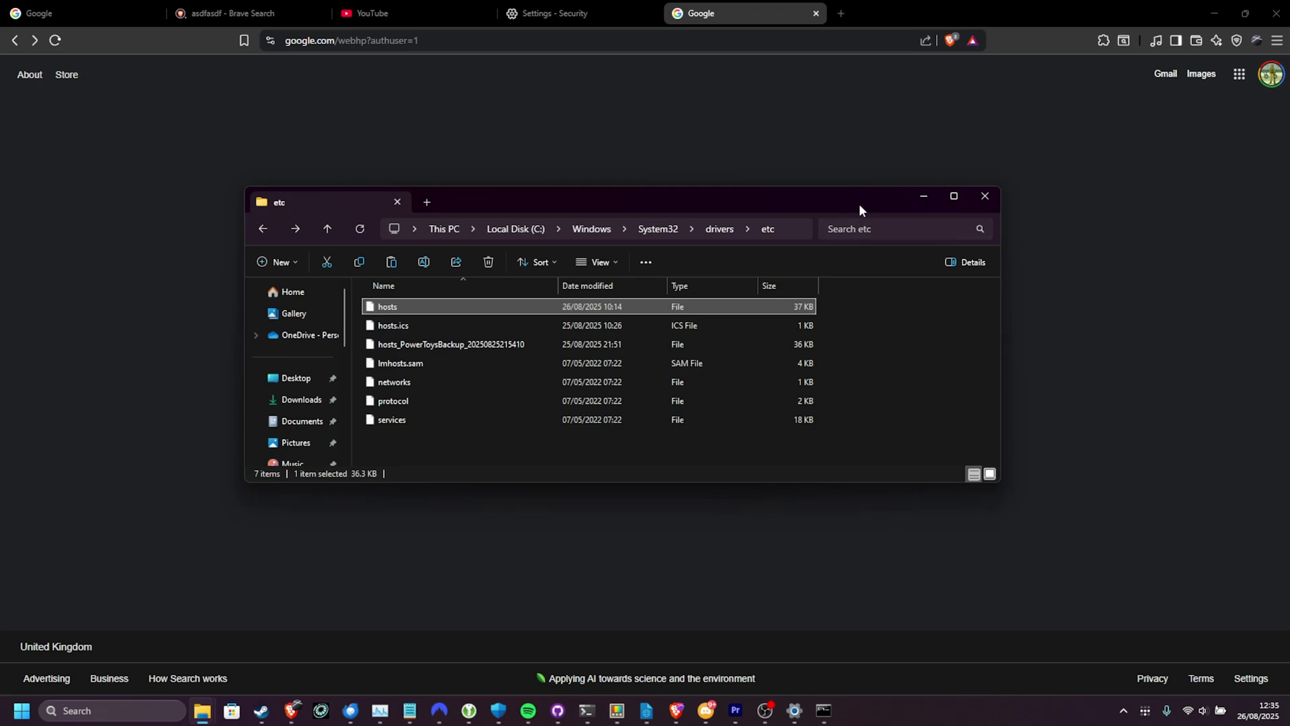
# Minimize the etc folder and view Cloudflare's Download WARP stable releases page in Brave
pyautogui.click(922, 199)
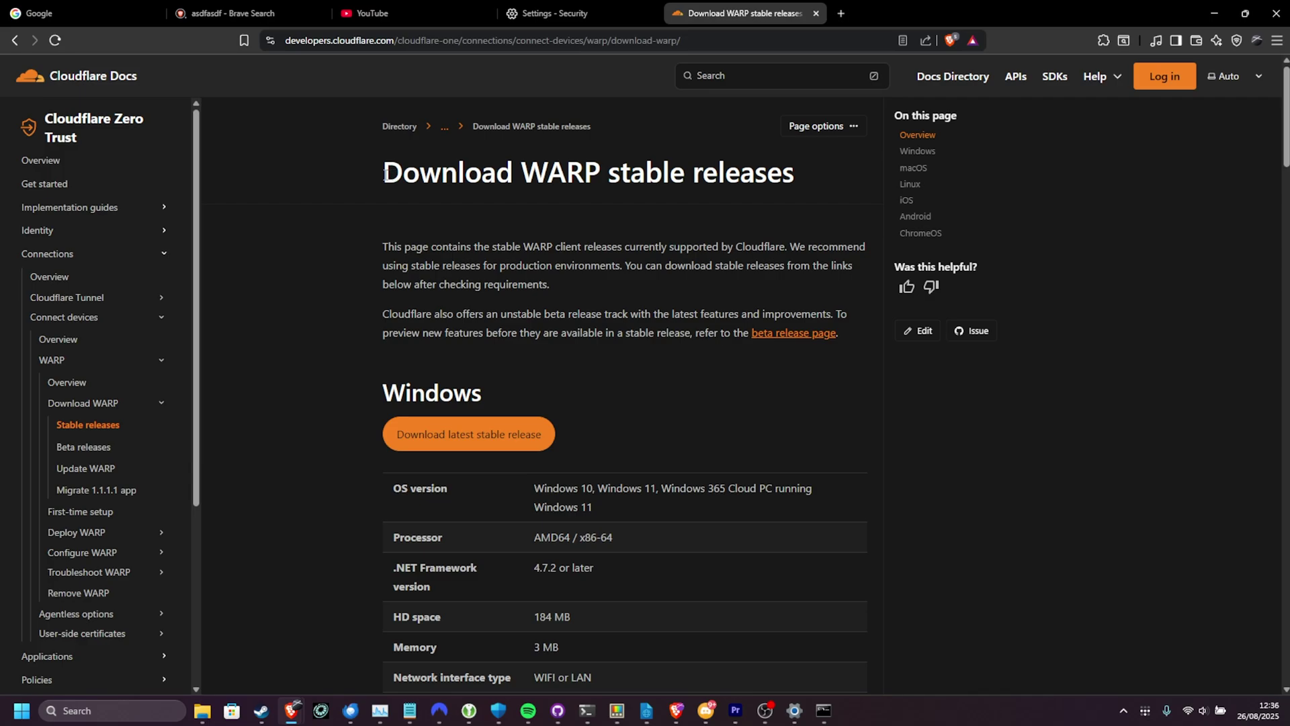
pyautogui.moveTo(387, 173); pyautogui.dragTo(784, 176)
pyautogui.click(783, 225)
# Connect Cloudflare WARP from the system tray until it reports Connected and private
pyautogui.click(1124, 710)
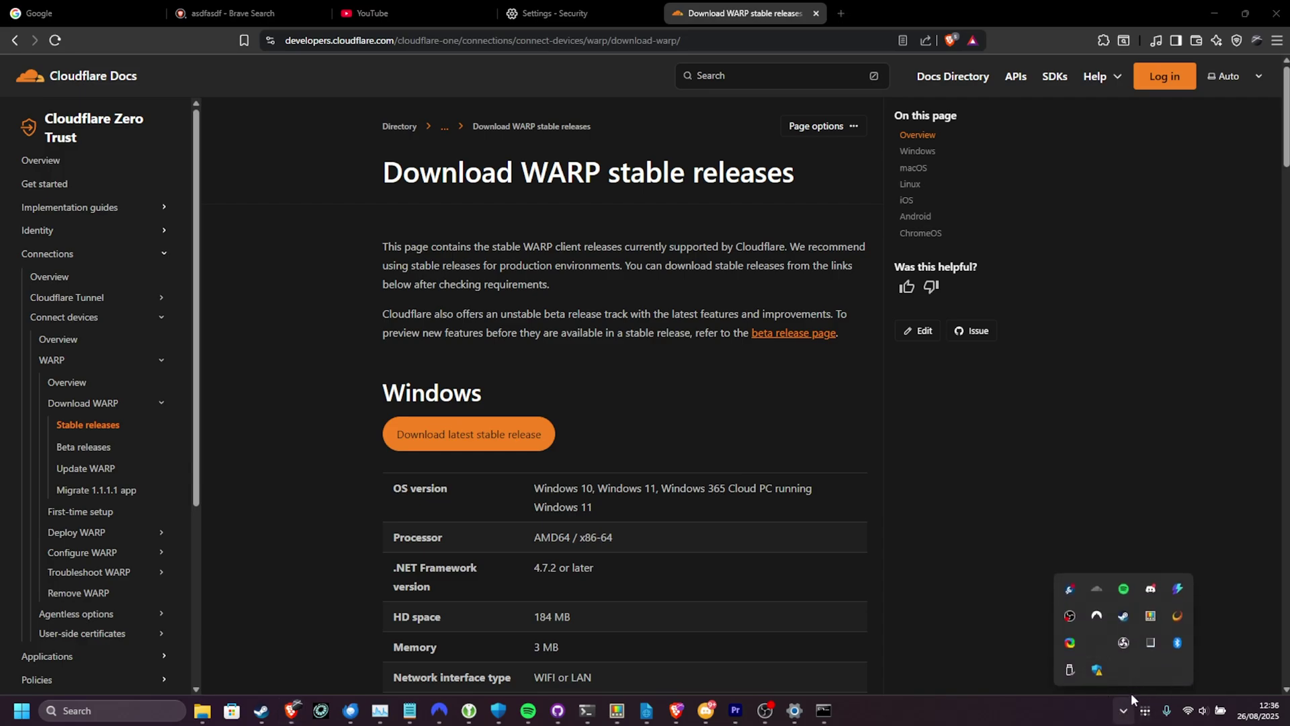
pyautogui.click(1102, 591)
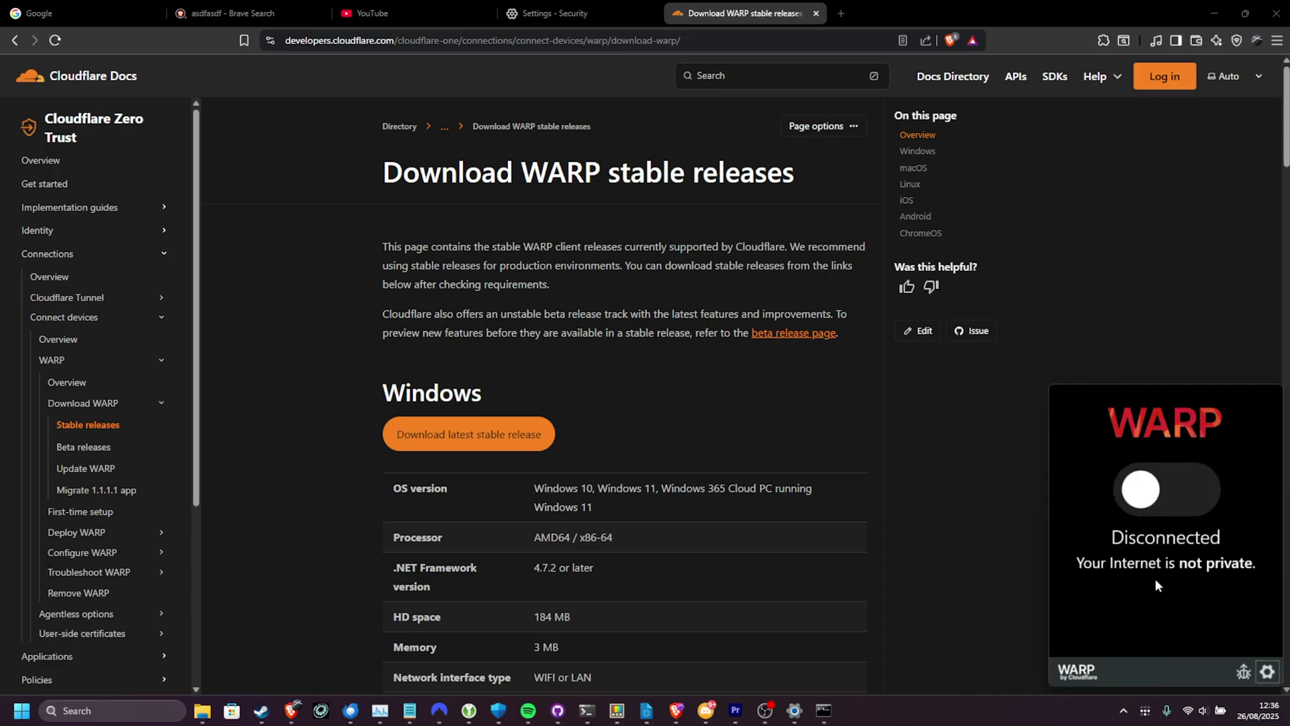
pyautogui.click(1159, 504)
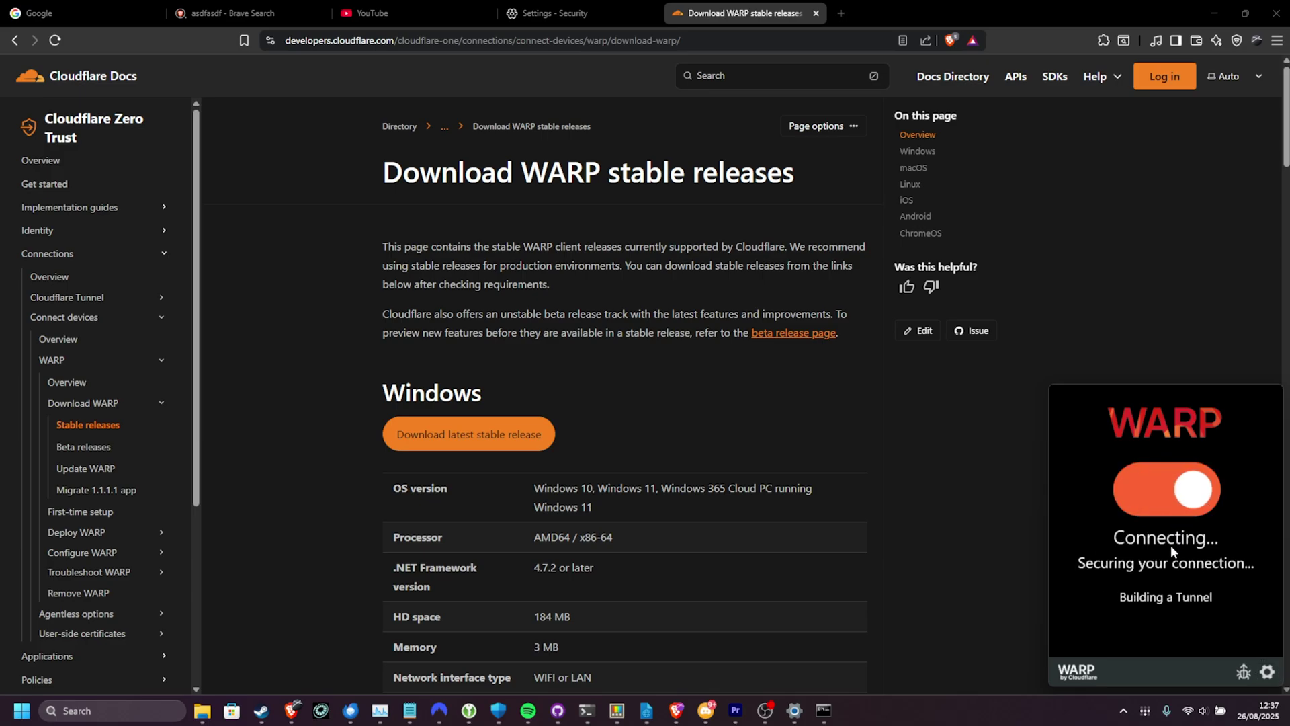
# Confirm WARP is in 1.1.1.1 with WARP mode, then switch the connection off
pyautogui.click(1267, 671)
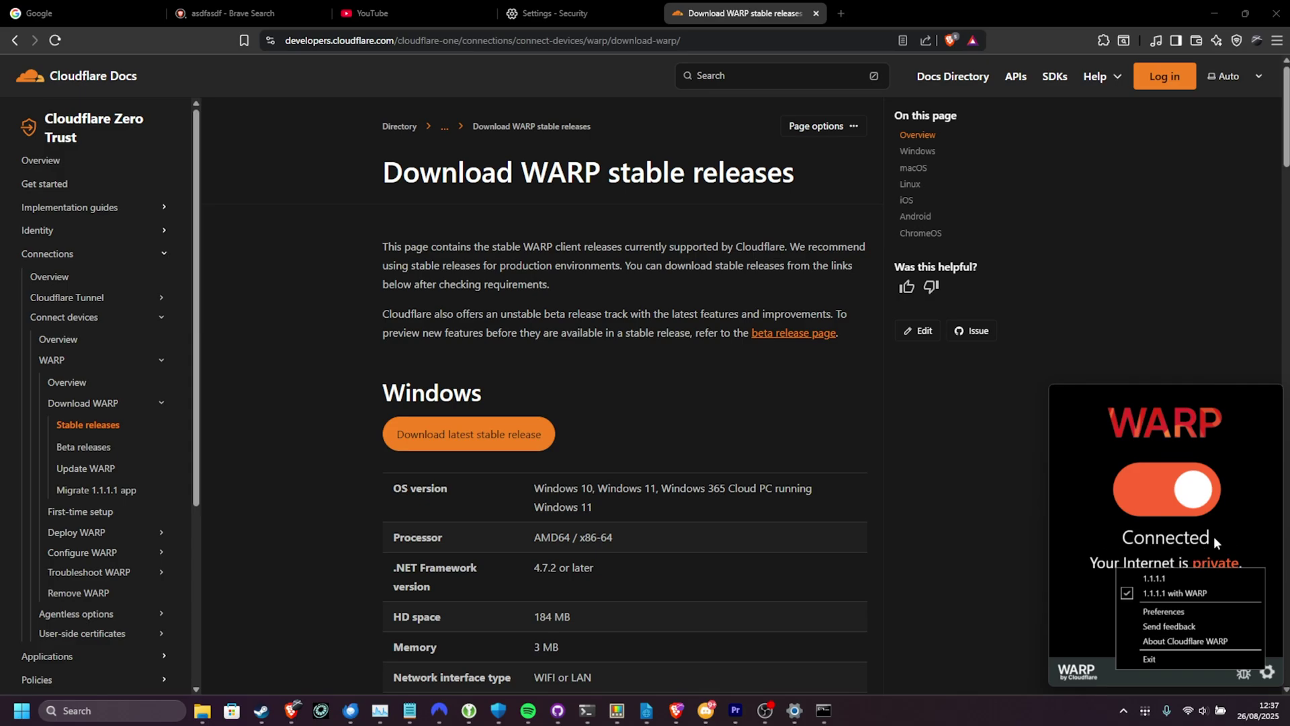
pyautogui.click(1241, 526)
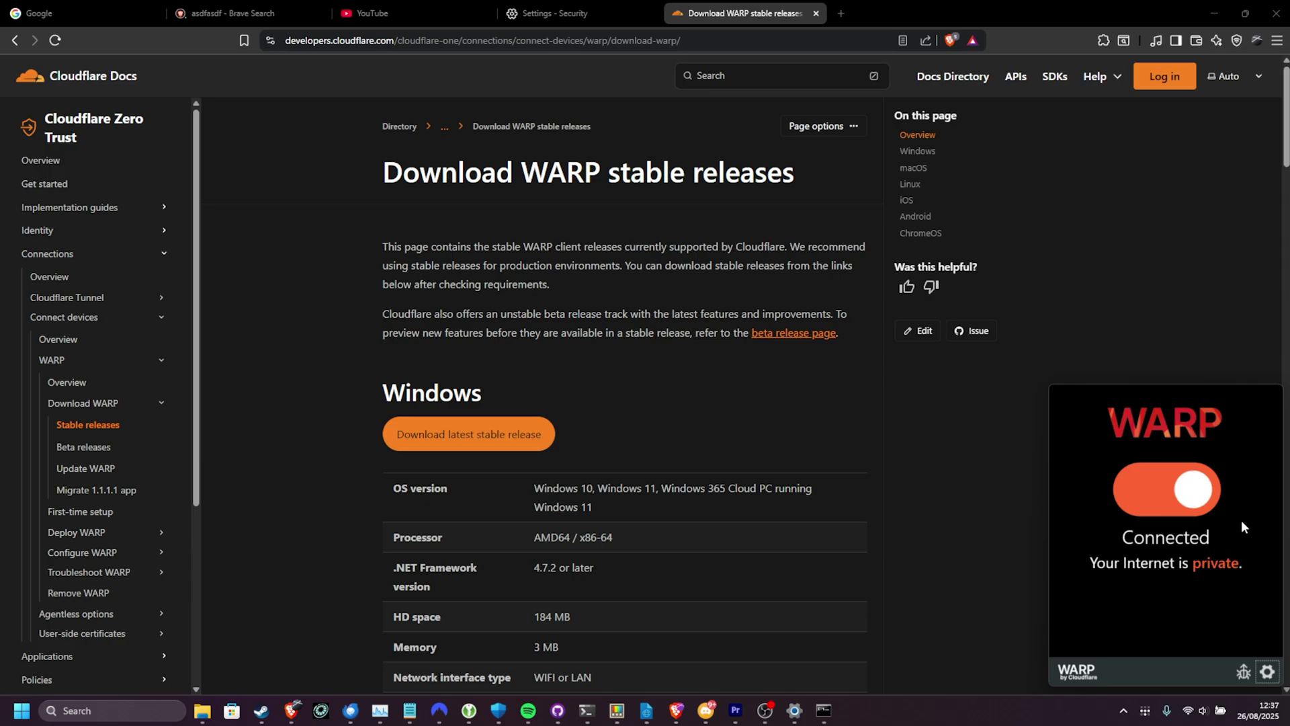
pyautogui.click(1176, 507)
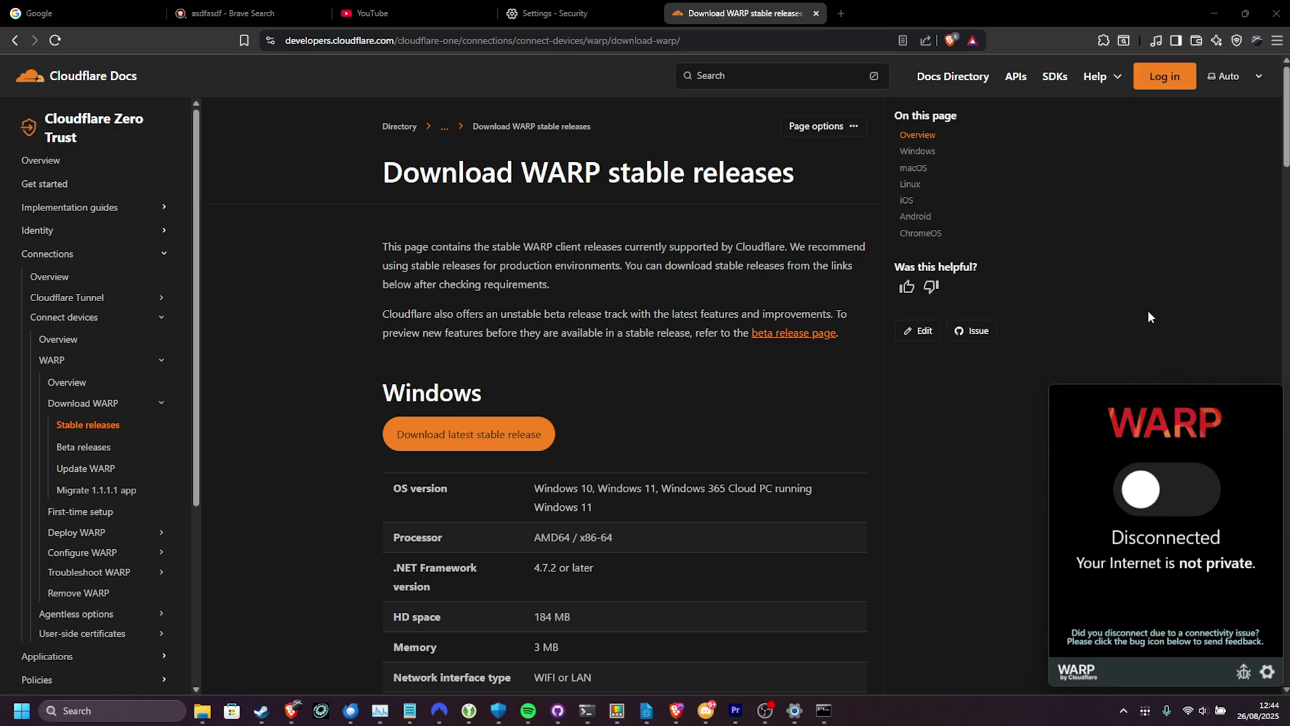
# Dismiss the disconnected WARP window, returning to the Download WARP stable releases page in Brave
pyautogui.click(1159, 294)
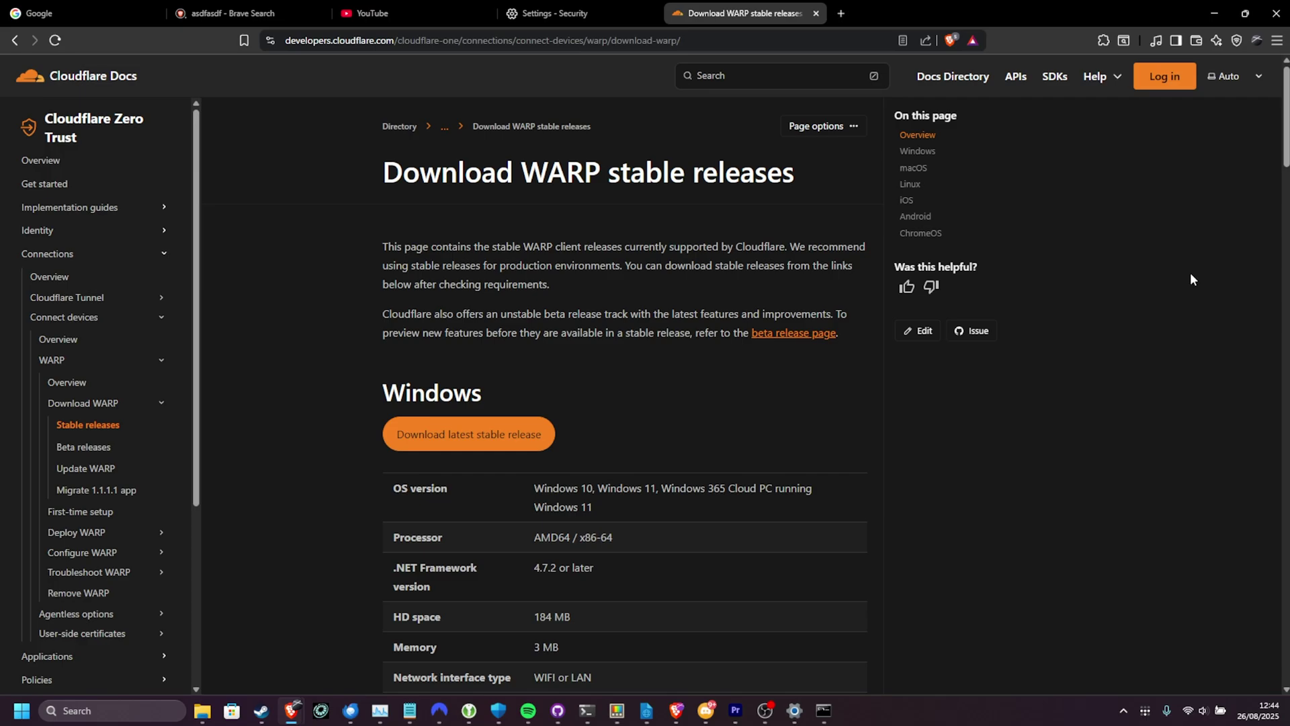